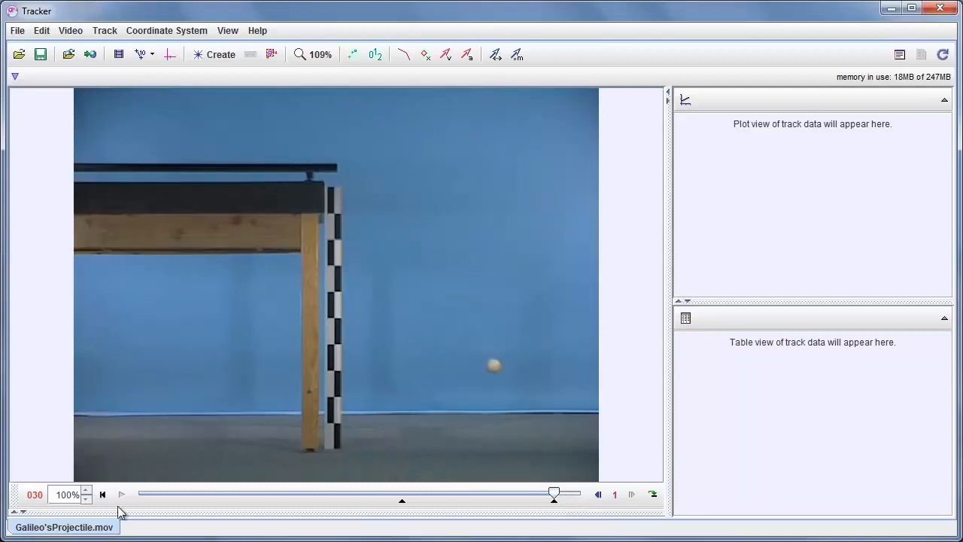
Play the trimmed projectile clip through once and return it to its start frame
click(103, 494)
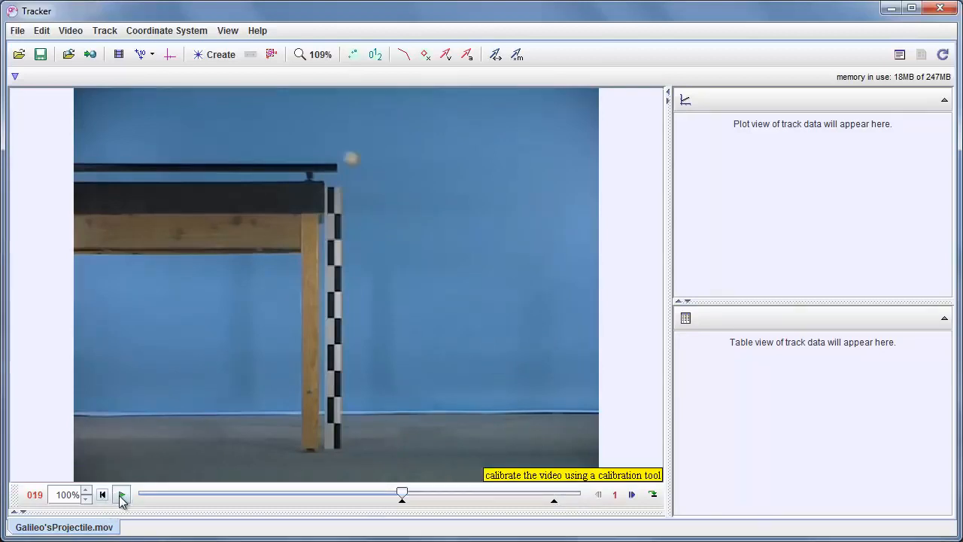
click(123, 495)
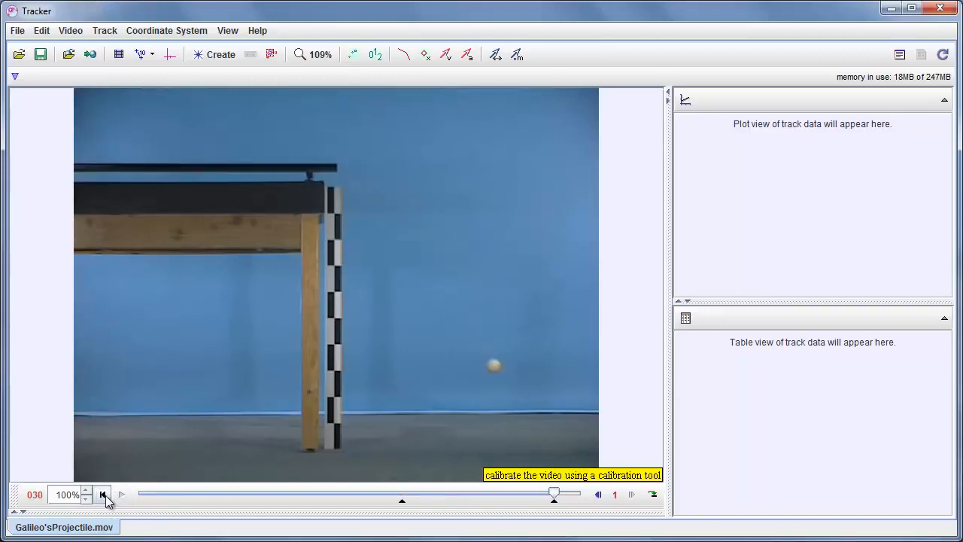
click(103, 495)
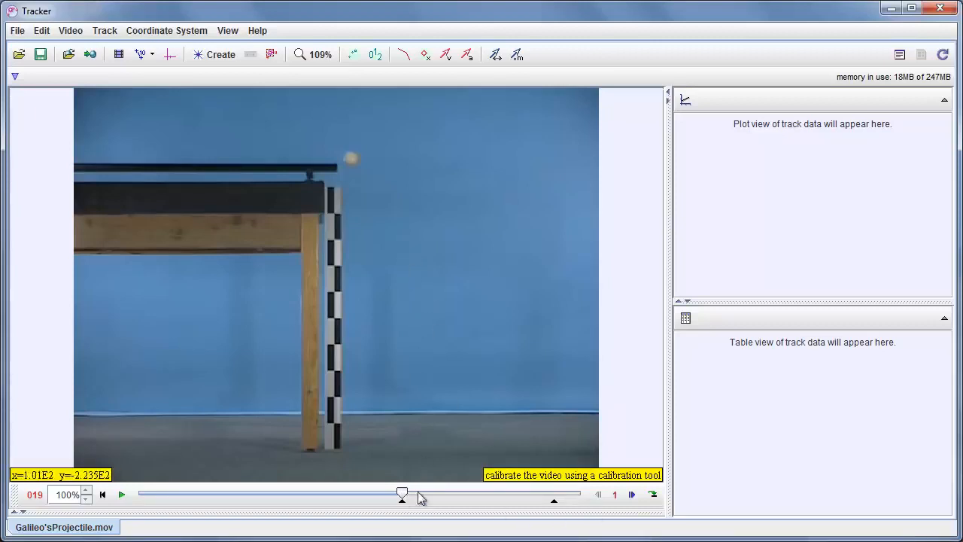
mouse_move(409, 496)
mouse_down()
mouse_move(558, 514)
mouse_move(466, 500)
mouse_move(404, 505)
mouse_move(555, 509)
mouse_move(461, 522)
mouse_move(403, 510)
mouse_up()
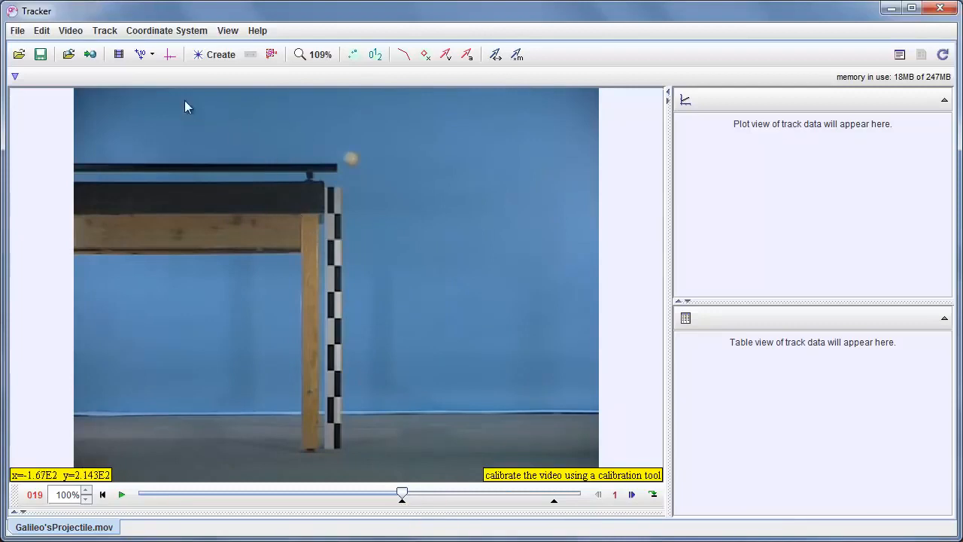
Add a new calibration stick and move it onto the open blue background beside the black-and-white scale
click(141, 55)
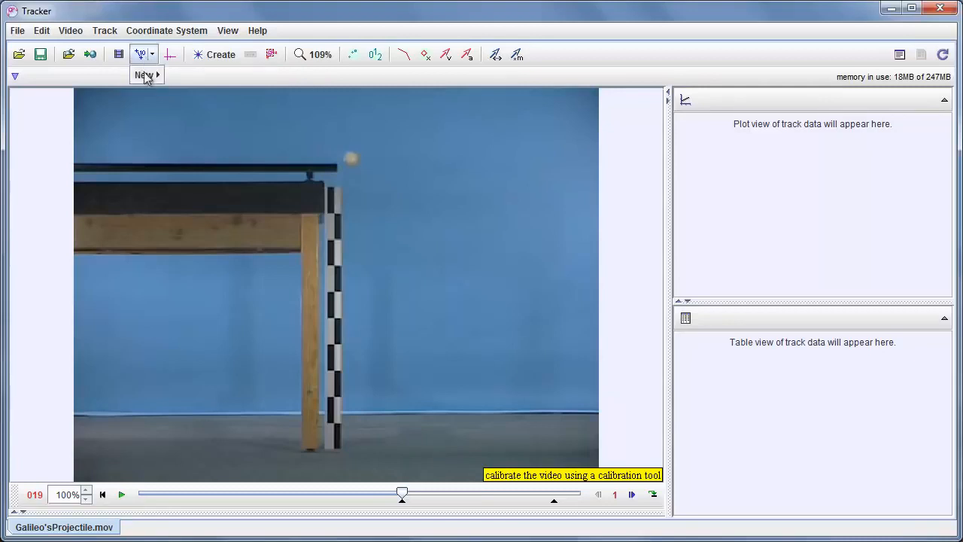
mouse_move(147, 80)
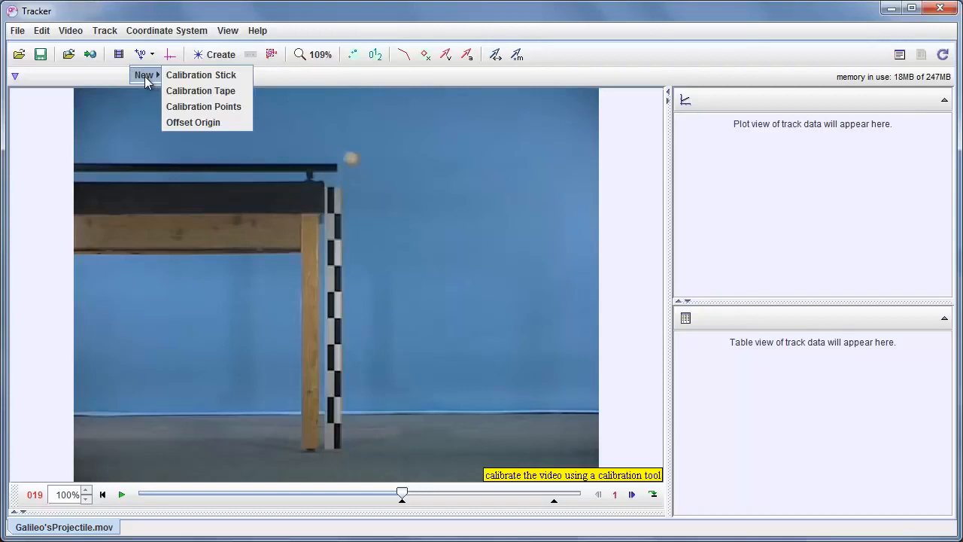
click(210, 79)
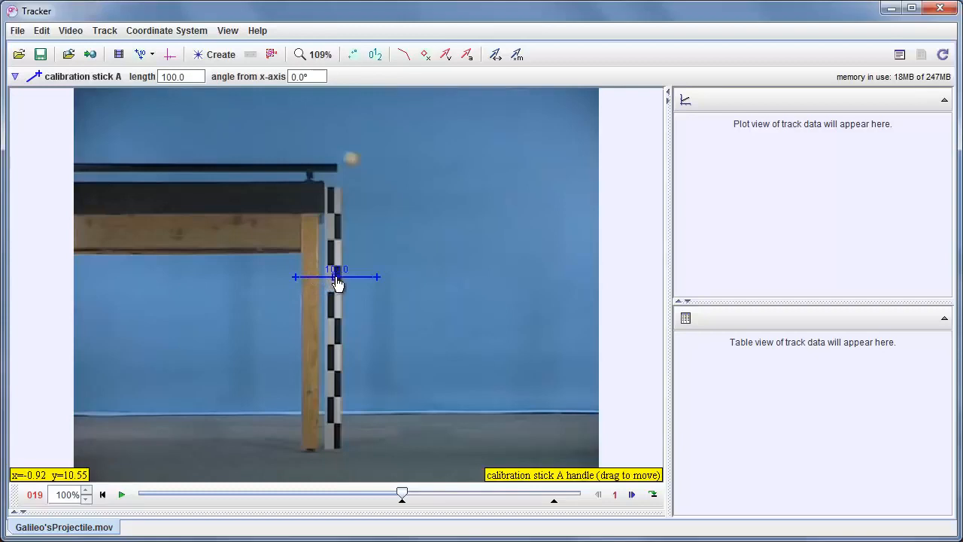
drag(337, 277, 421, 237)
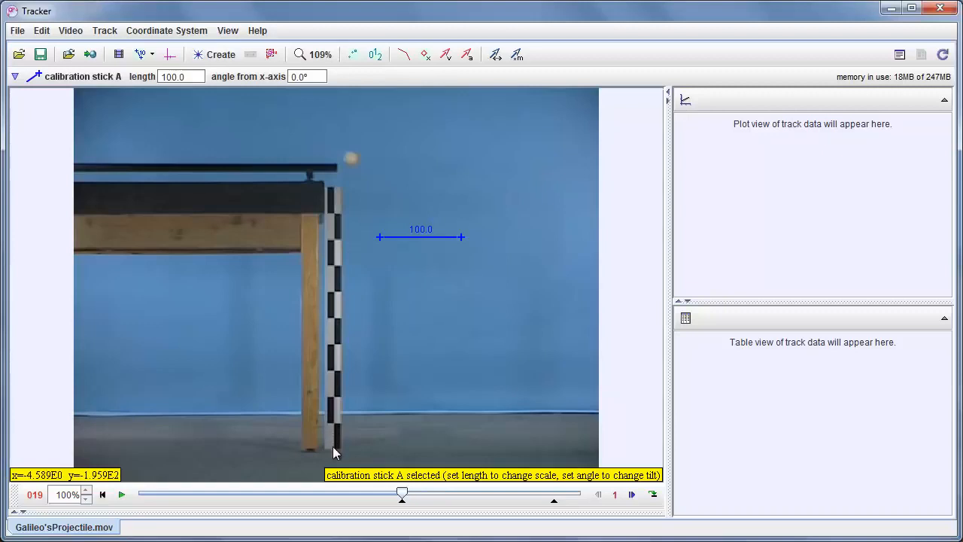
Change the calibration stick's track color to yellow
click(382, 246)
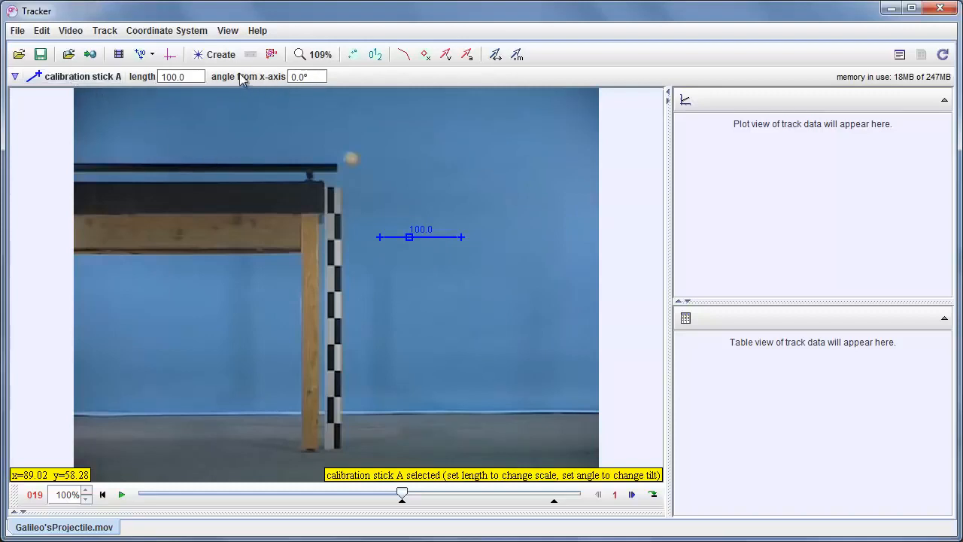
click(80, 76)
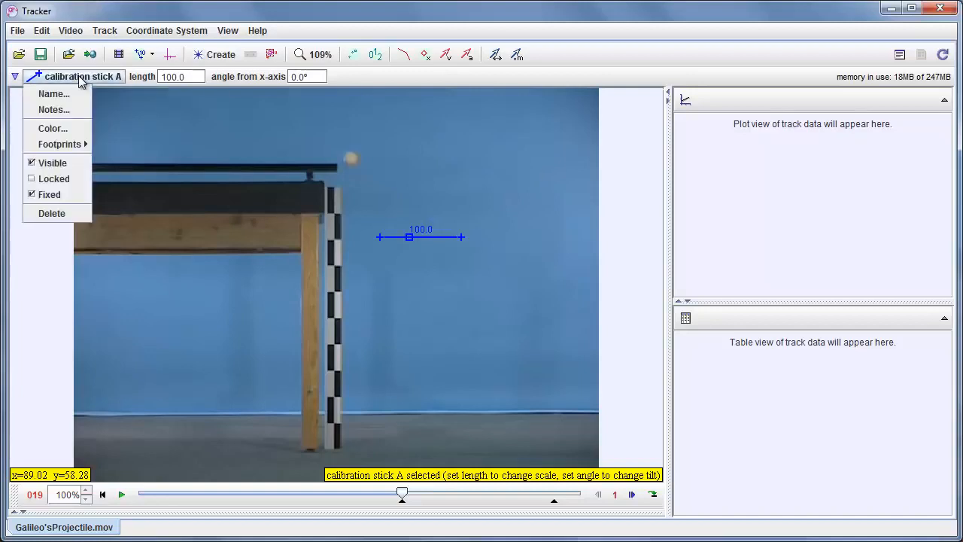
click(51, 129)
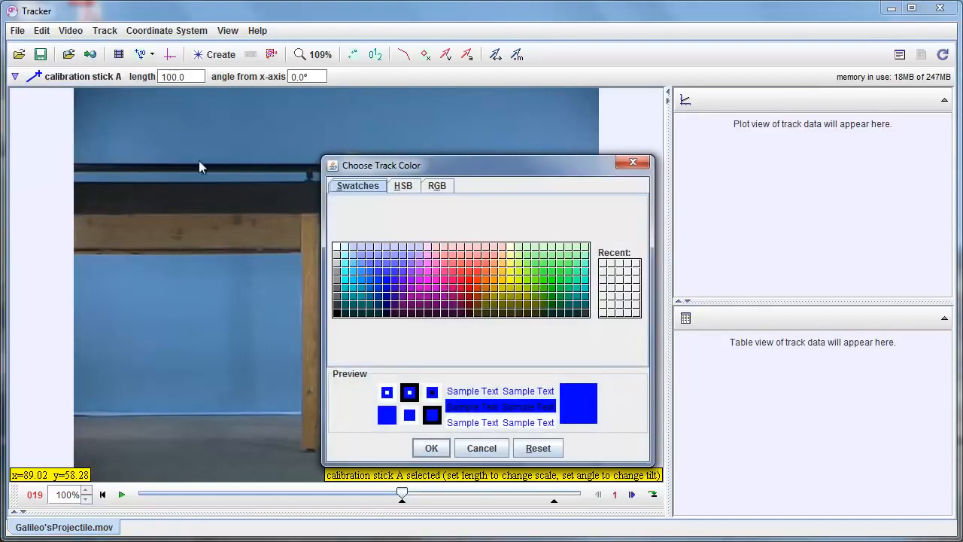
drag(470, 172, 671, 188)
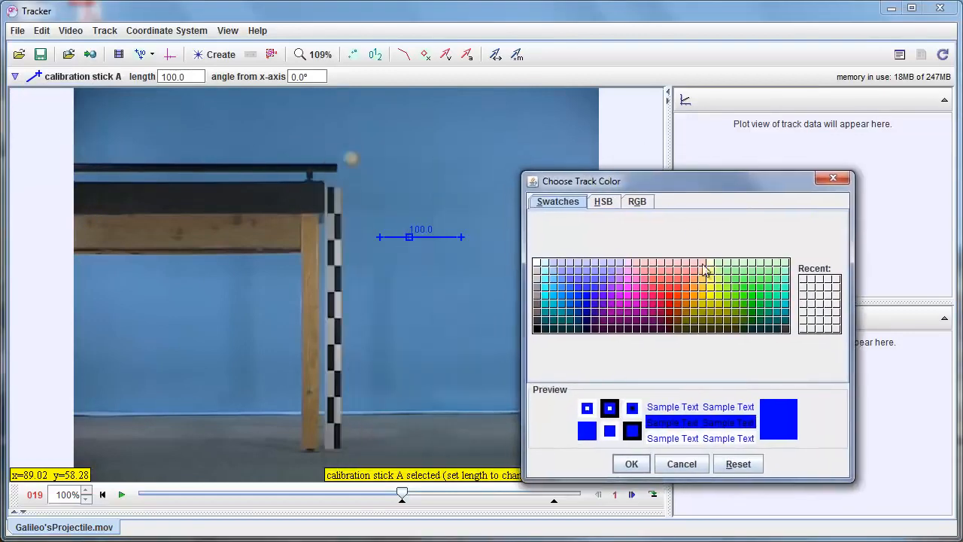
click(712, 296)
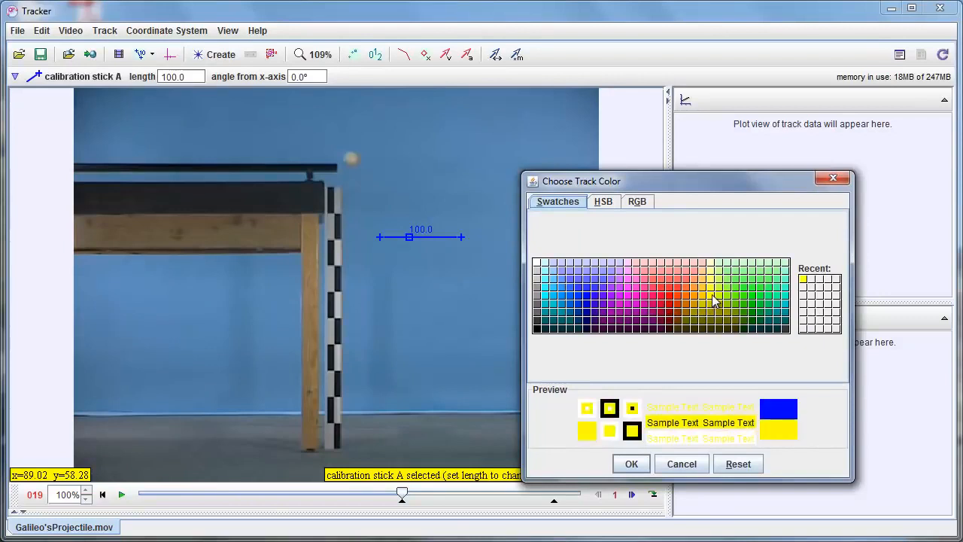
click(629, 463)
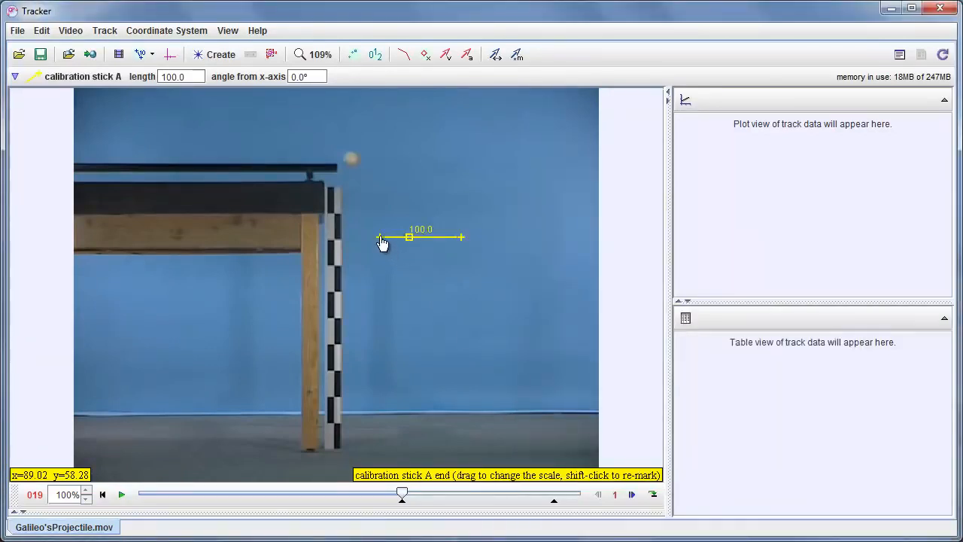
Align the calibration stick's two ends with the top and bottom of the black-and-white scale beside the table leg
drag(380, 237, 345, 187)
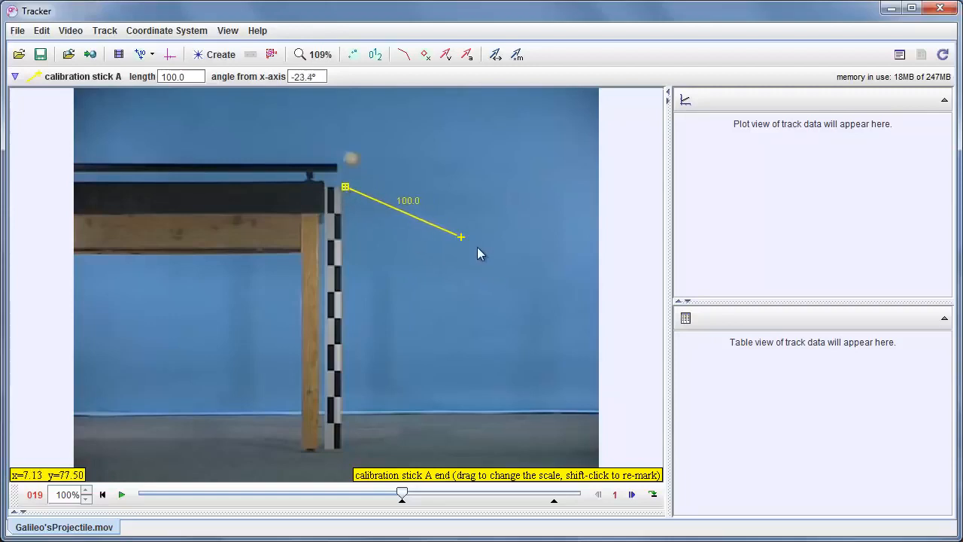
drag(463, 241, 346, 456)
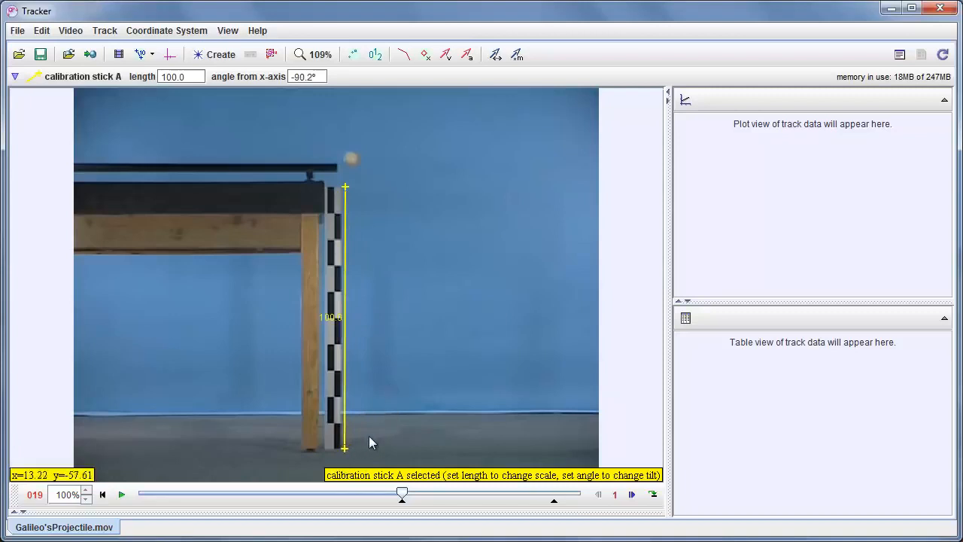
Examine the alignment of both calibration stick ends with the scale at 200% magnification, and restore the 100% view
scroll(364, 203, up, 1)
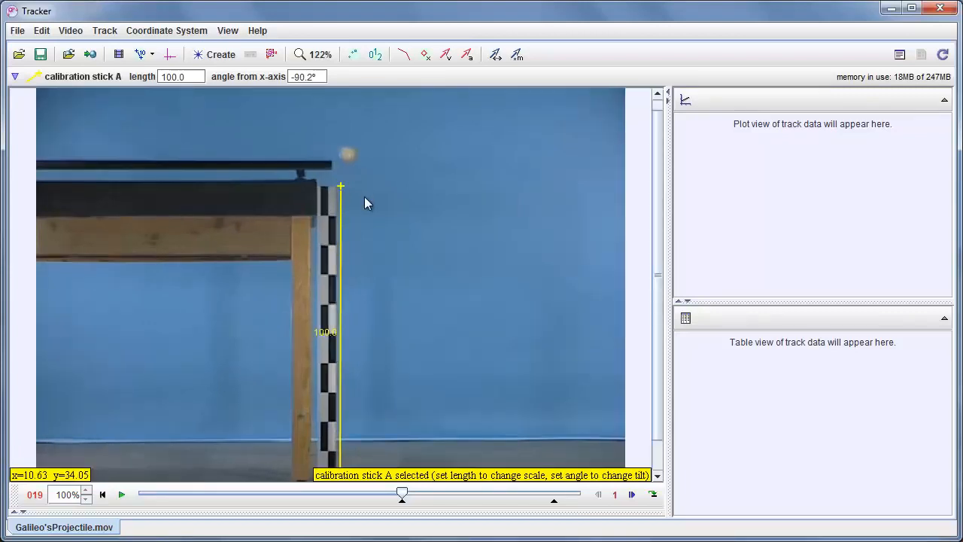
scroll(364, 203, down, 1)
scroll(383, 185, down, 1)
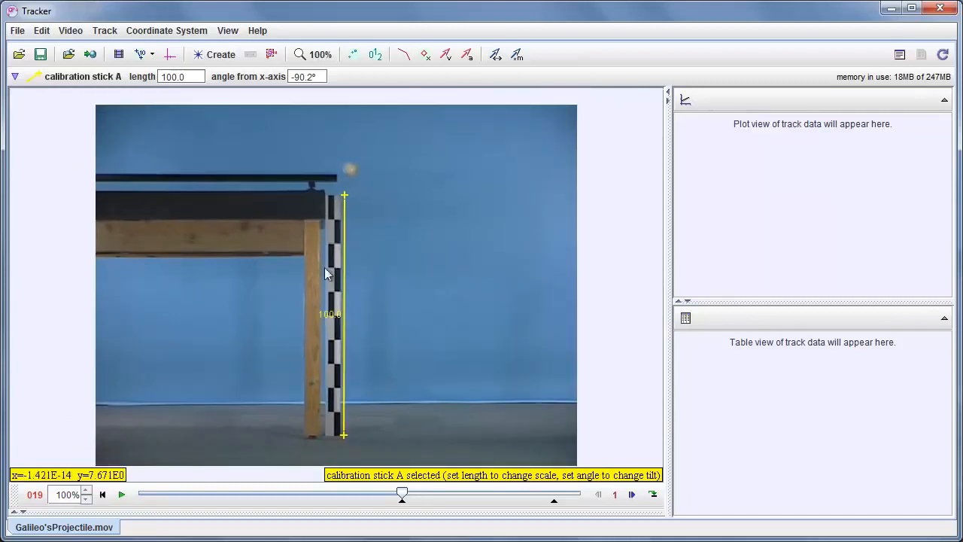
click(321, 58)
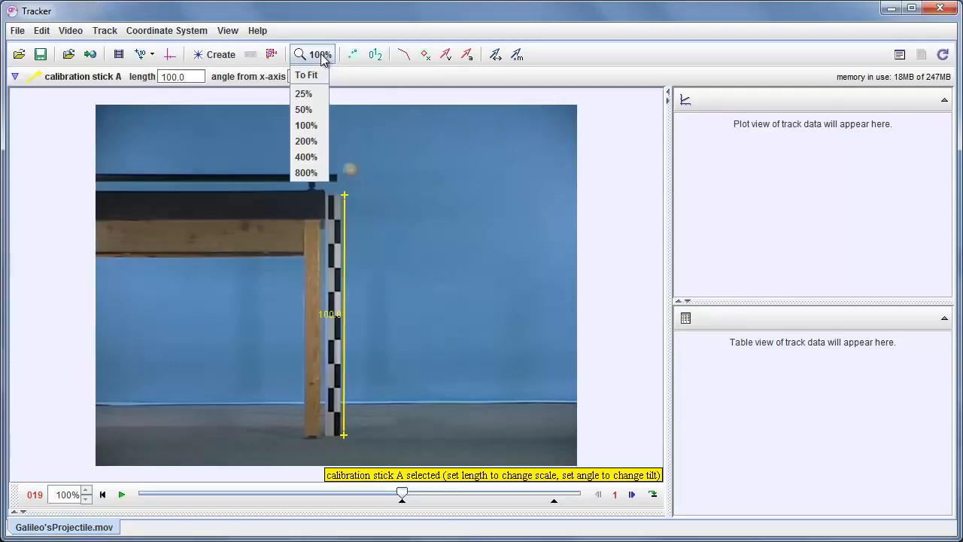
click(312, 141)
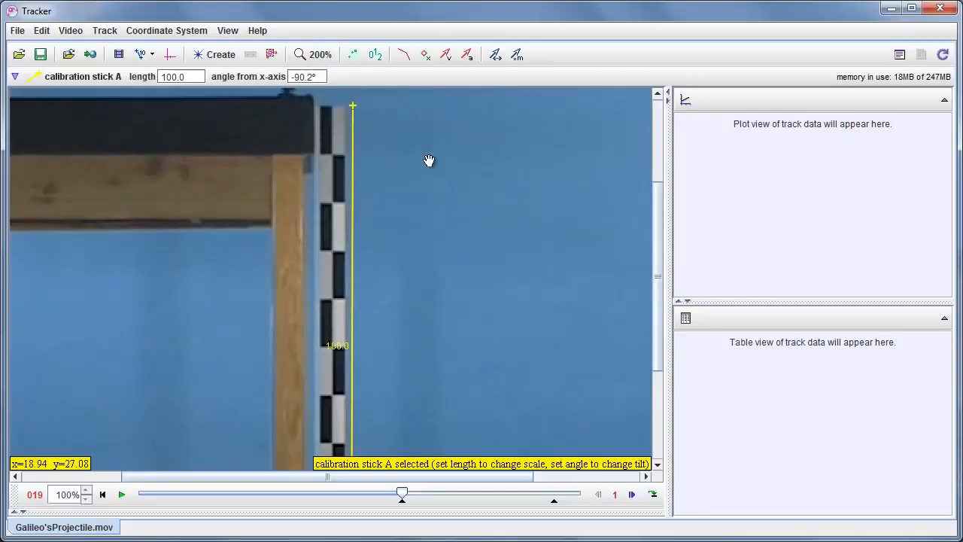
drag(429, 160, 403, 302)
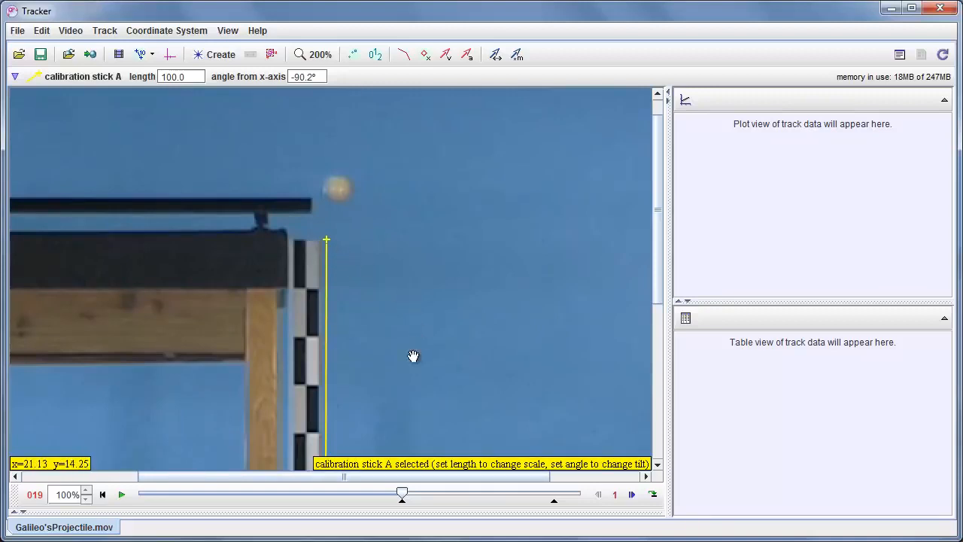
drag(413, 356, 401, 151)
drag(403, 351, 408, 224)
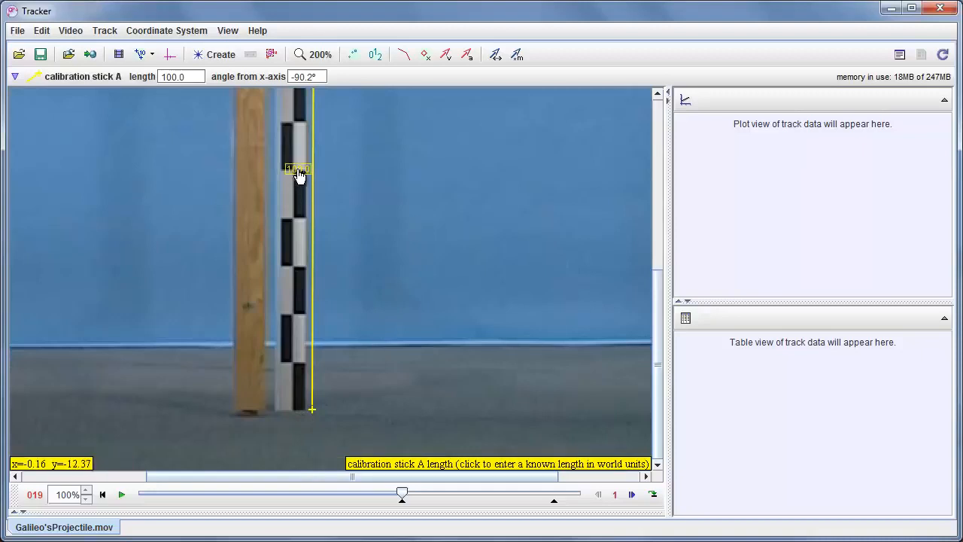
scroll(386, 206, up, 2)
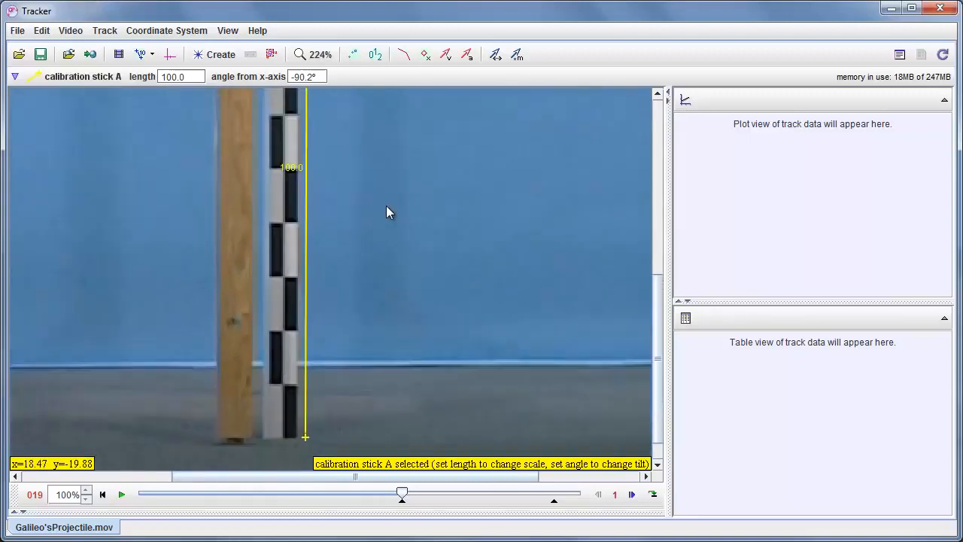
scroll(385, 207, down, 3)
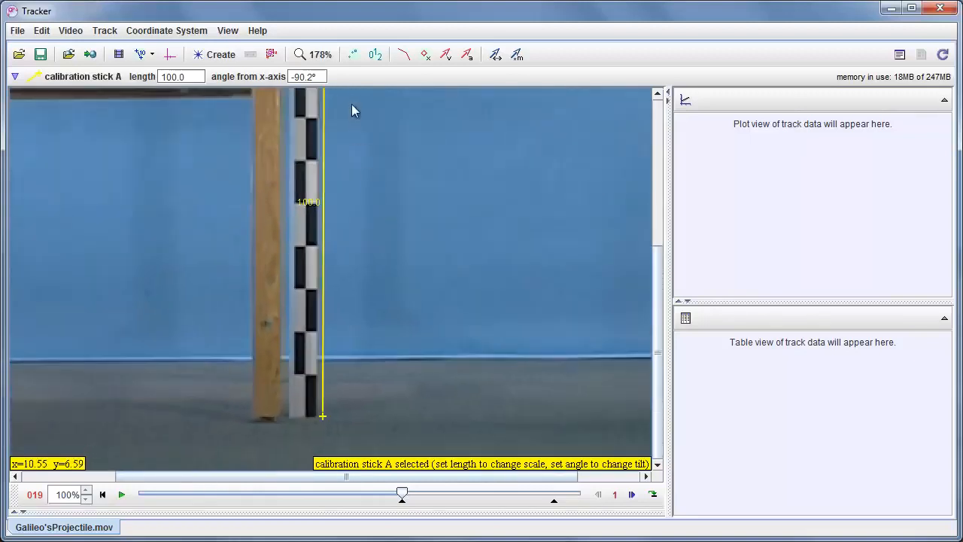
click(318, 54)
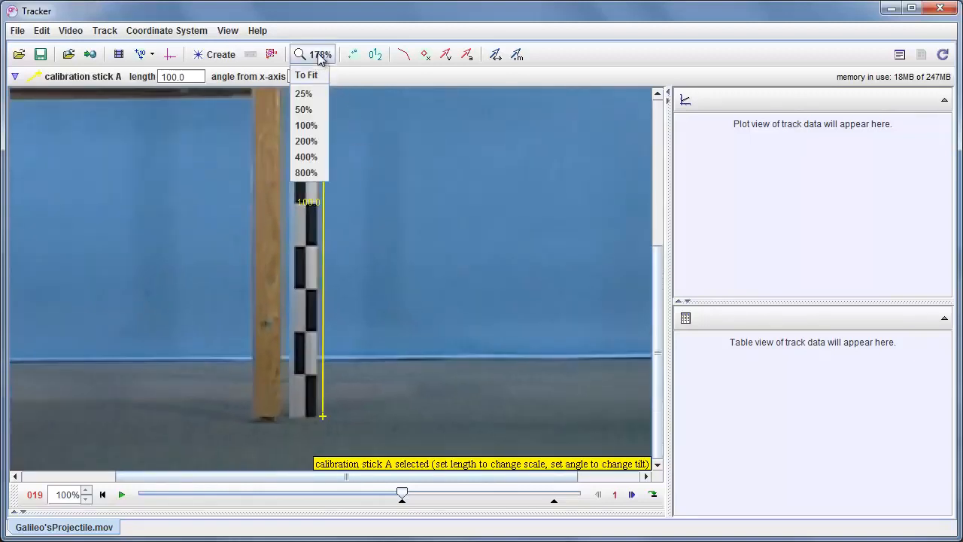
click(306, 126)
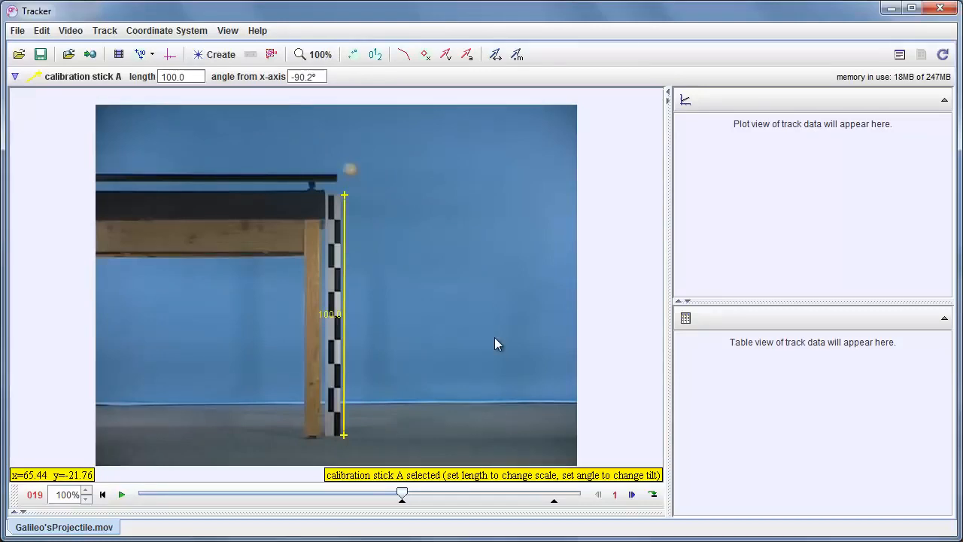
Set the calibration stick's known length to 1
click(327, 316)
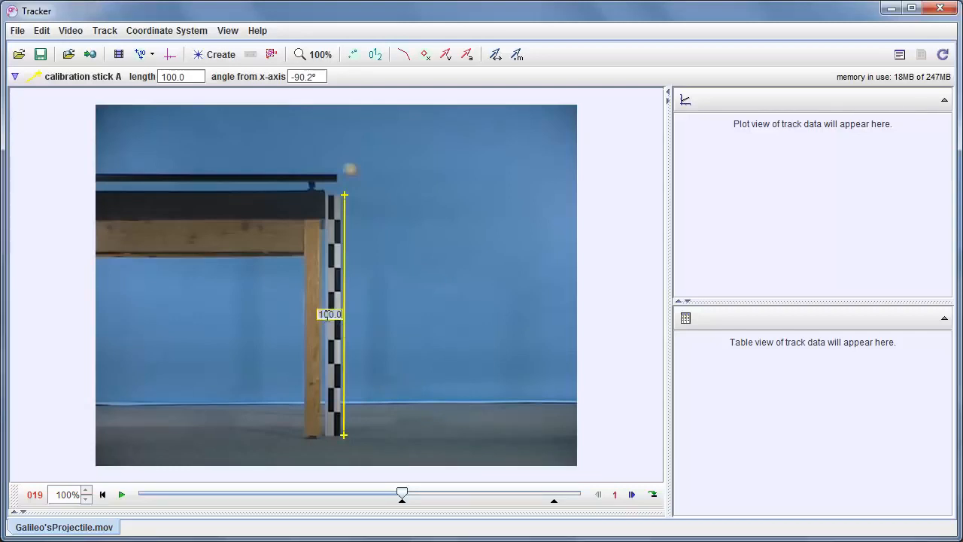
text(1)
key(Return)
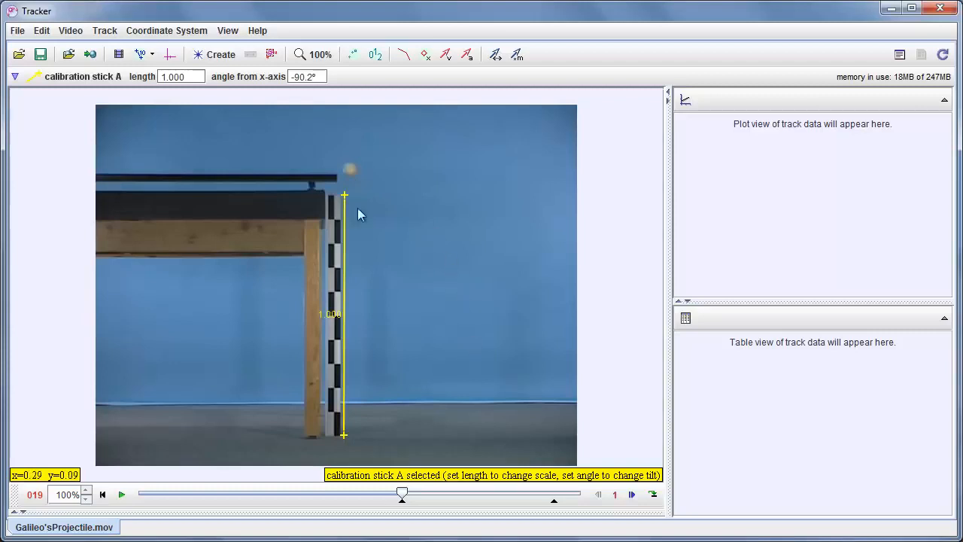
Toggle the calibration stick's visibility and leave it hidden
click(141, 55)
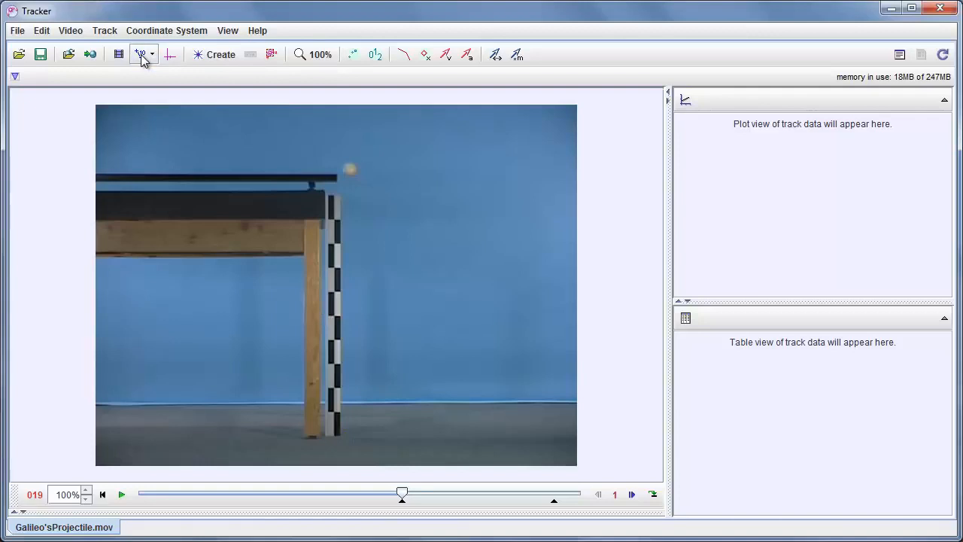
click(141, 55)
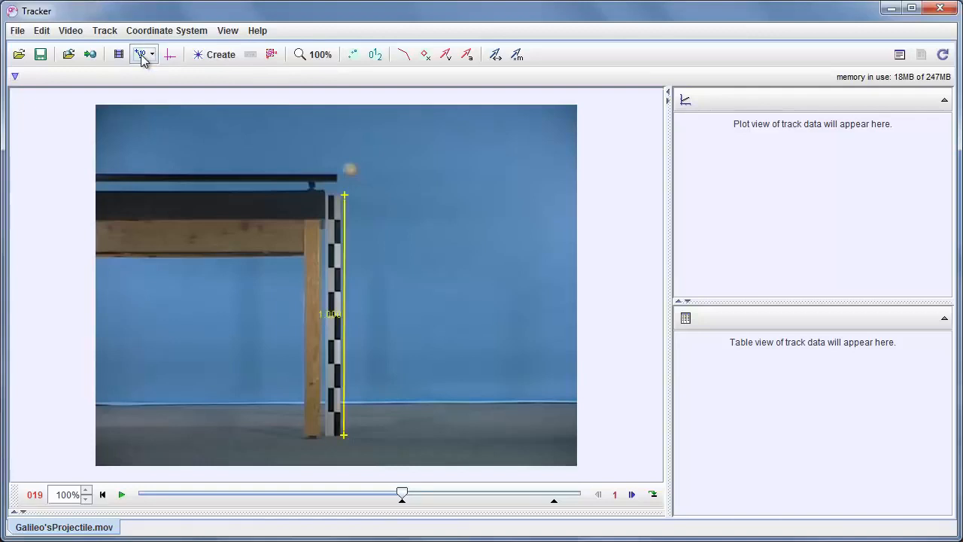
click(140, 55)
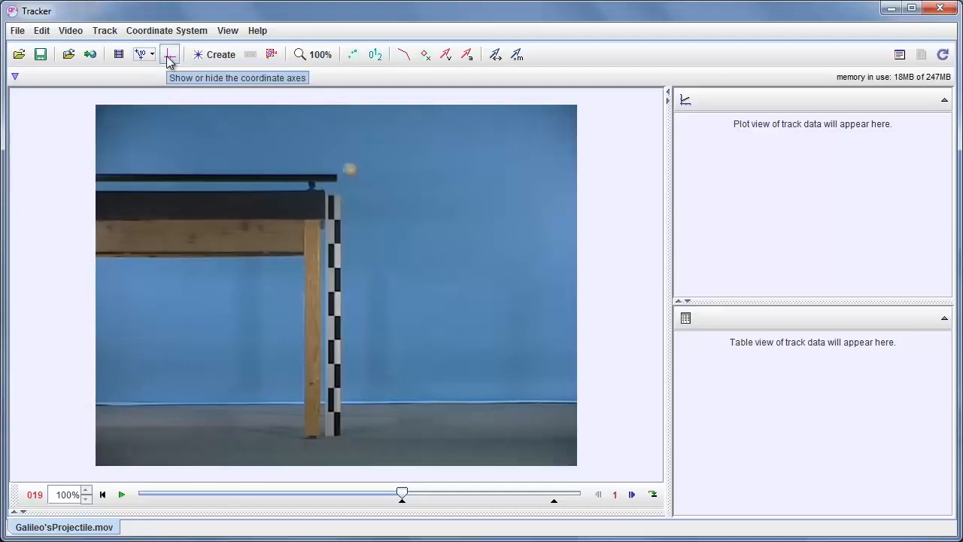
Show the coordinate axes and place their origin on the ball in the start frame, at about pixel position 338, 87.5
click(168, 59)
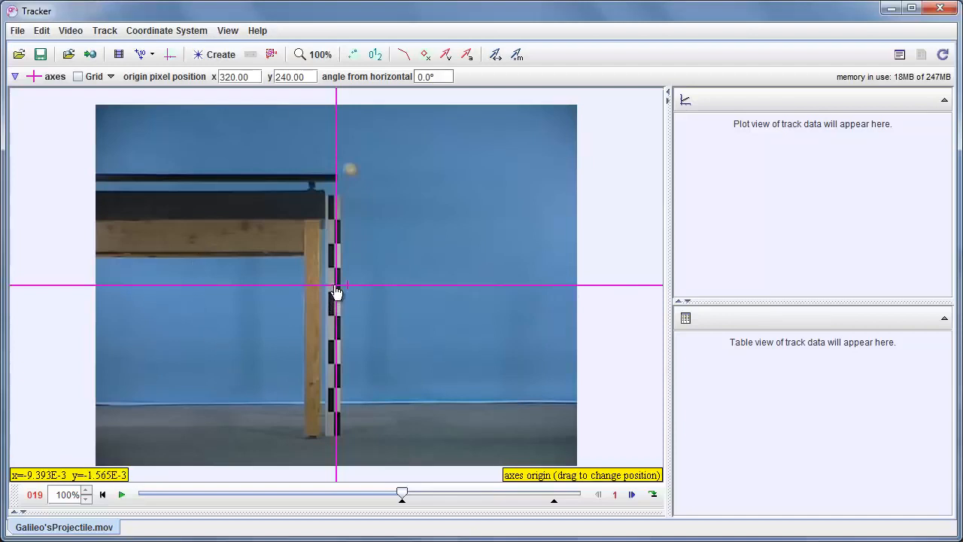
drag(337, 292, 351, 177)
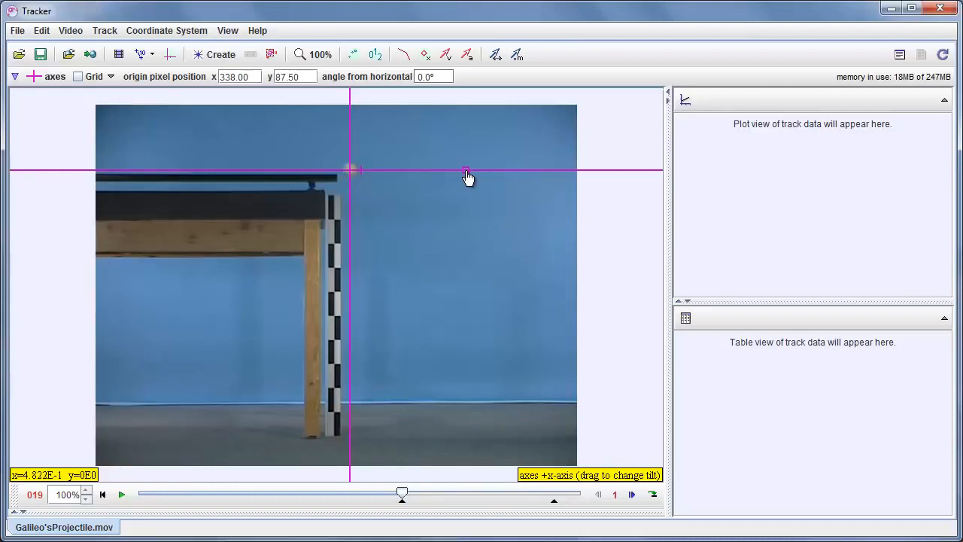
mouse_move(469, 177)
mouse_down()
mouse_move(453, 144)
mouse_move(471, 165)
mouse_move(475, 206)
mouse_move(470, 169)
mouse_up()
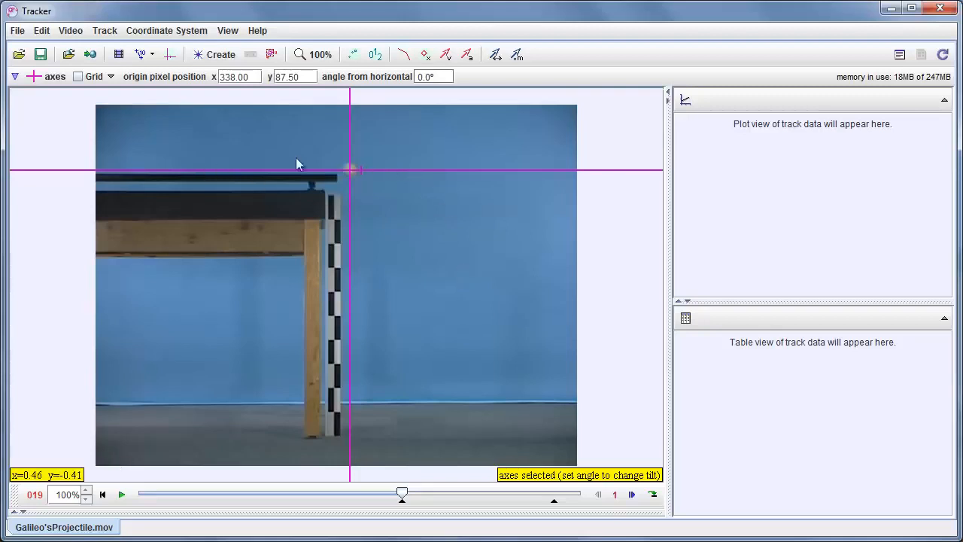
click(170, 60)
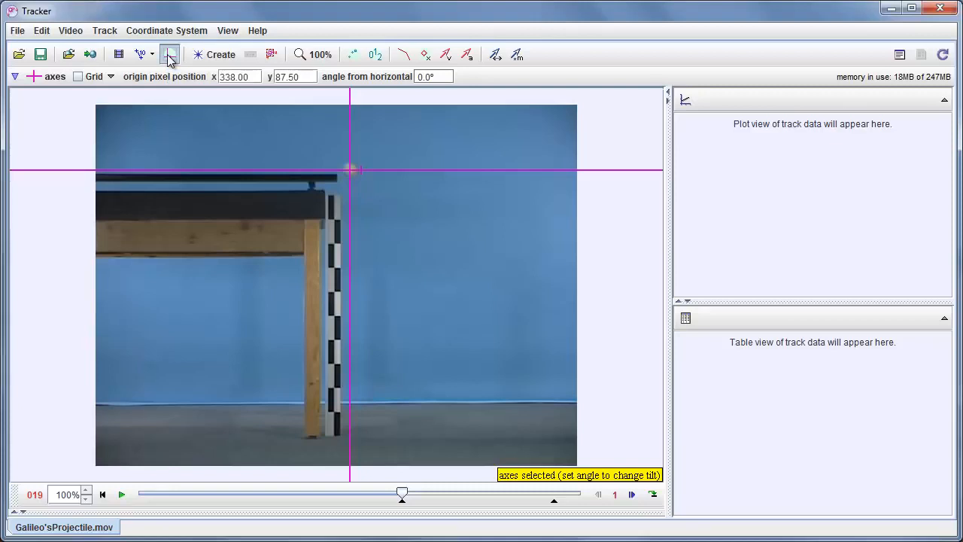
Hide the coordinate axes, create a point mass track for the ball, and move the Track Control window slightly off the video's edge
click(170, 60)
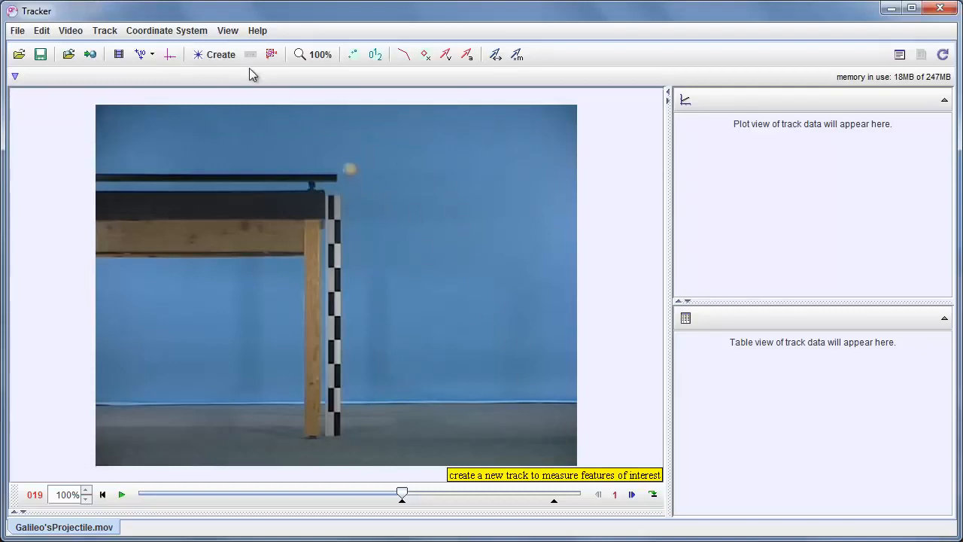
click(215, 56)
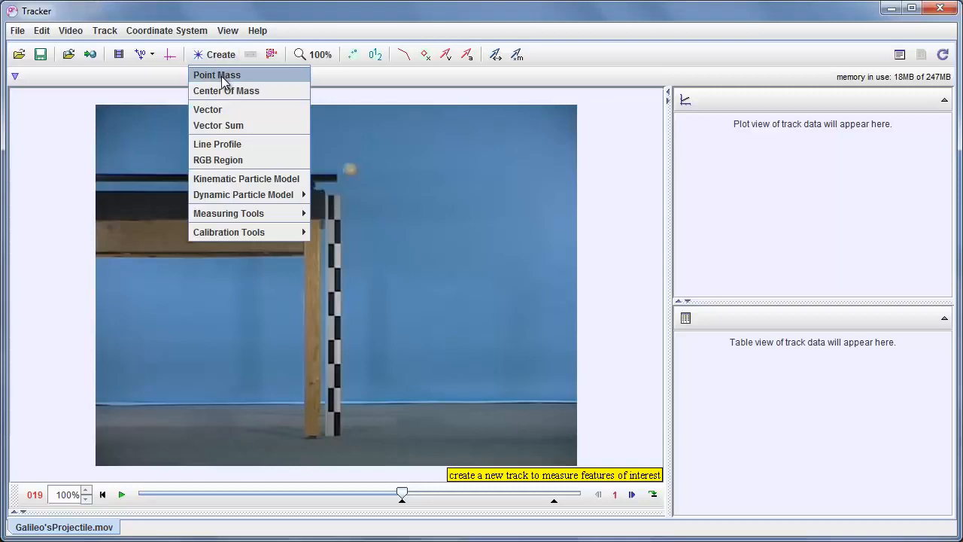
click(221, 76)
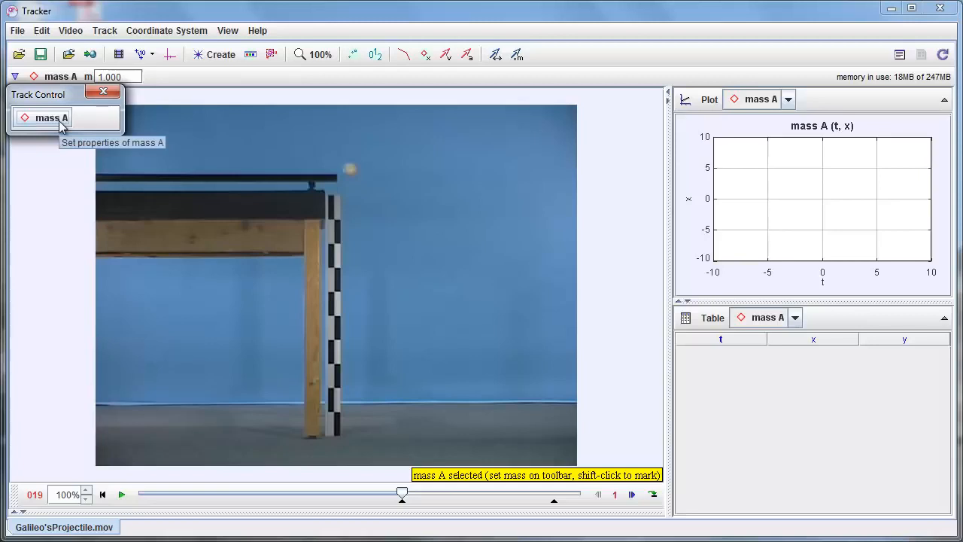
drag(66, 99, 87, 123)
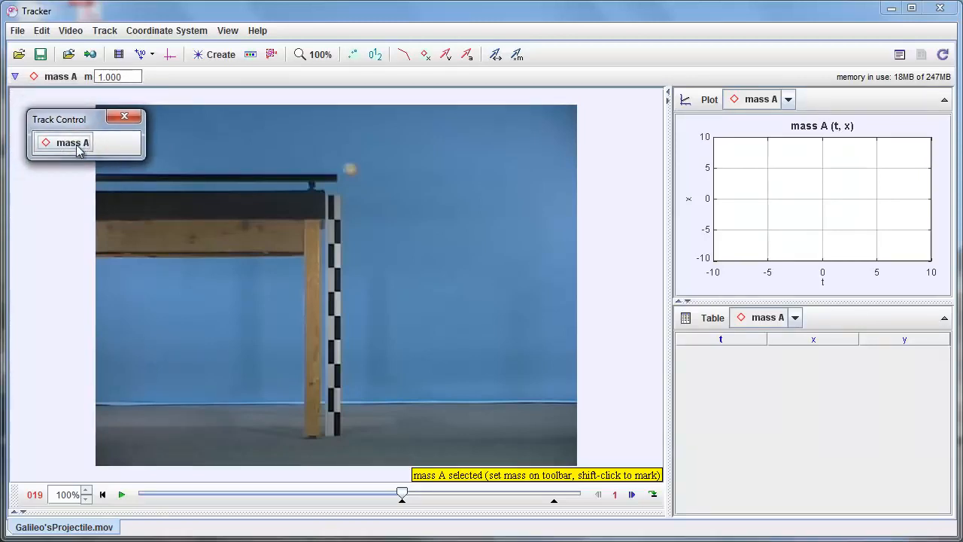
click(60, 144)
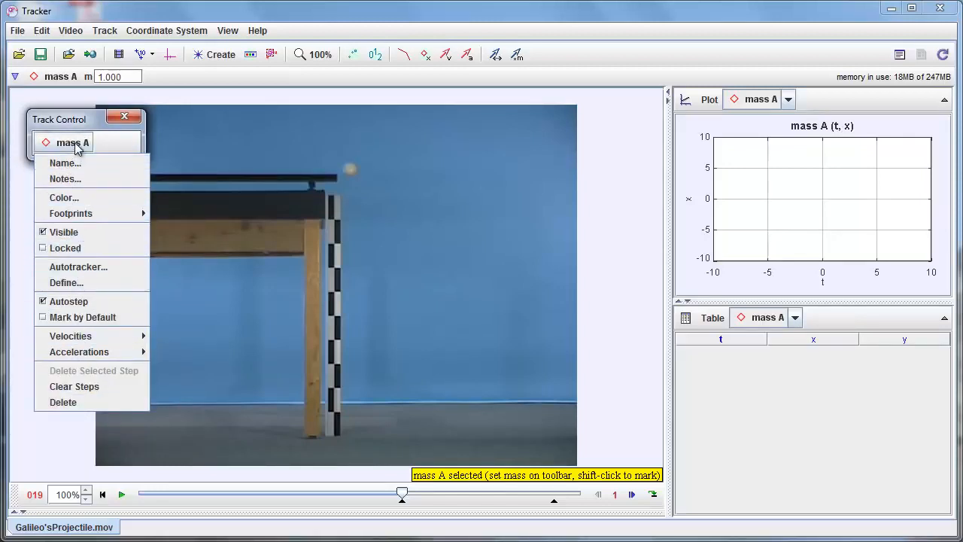
click(77, 148)
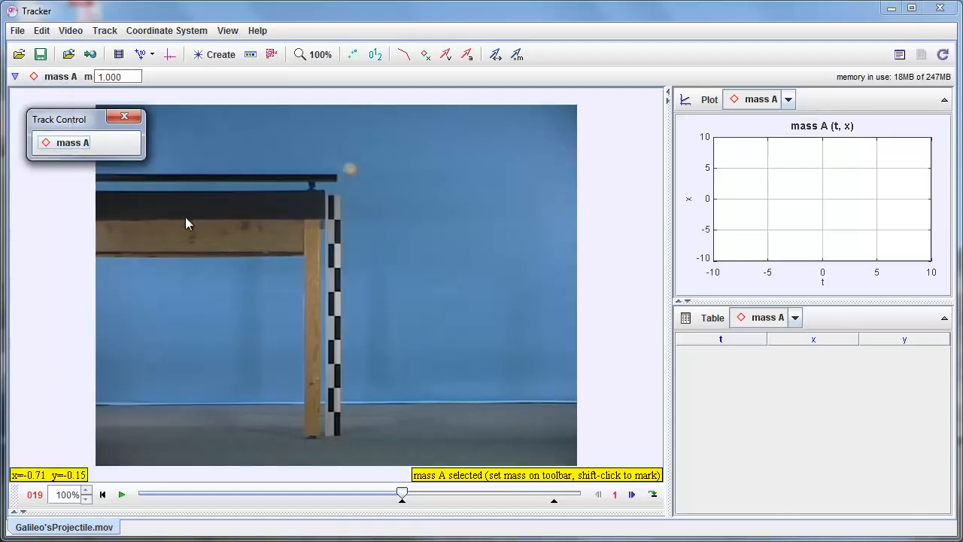
click(57, 79)
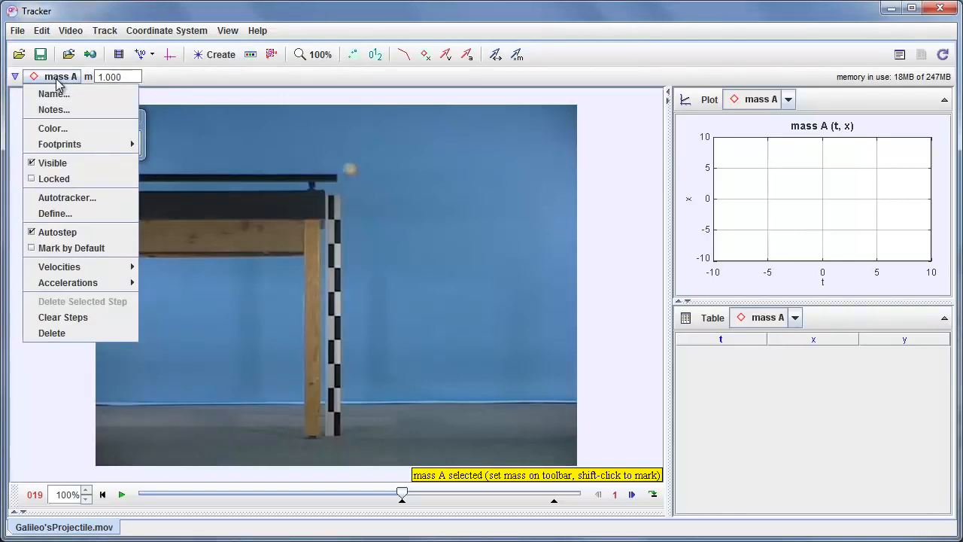
click(57, 81)
click(81, 146)
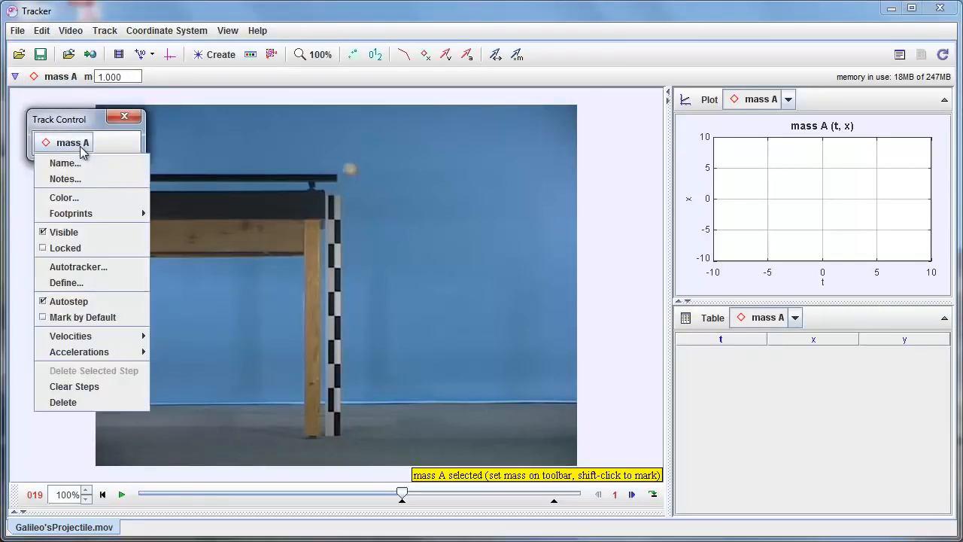
click(81, 146)
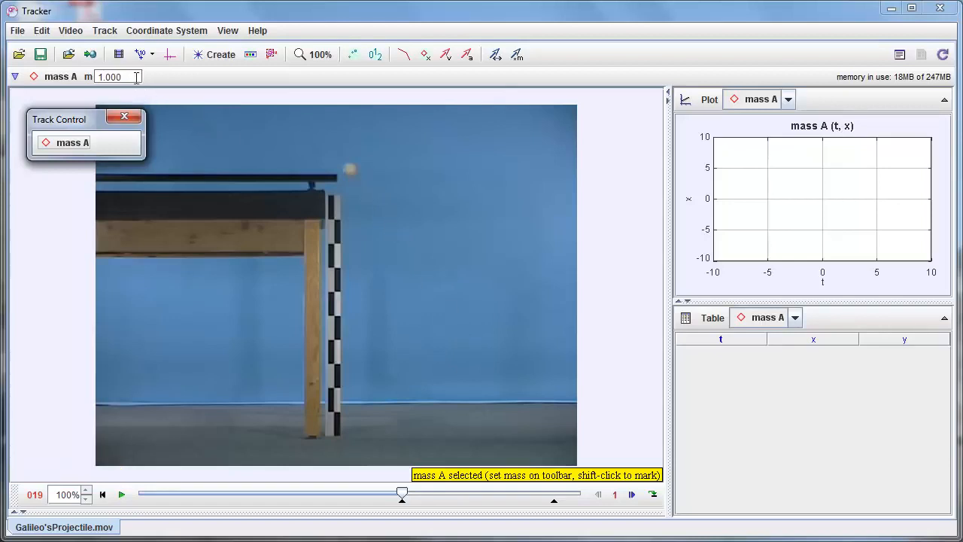
Mark the ball's position for mass A in every frame from start frame 19 to end frame 30
click(364, 199)
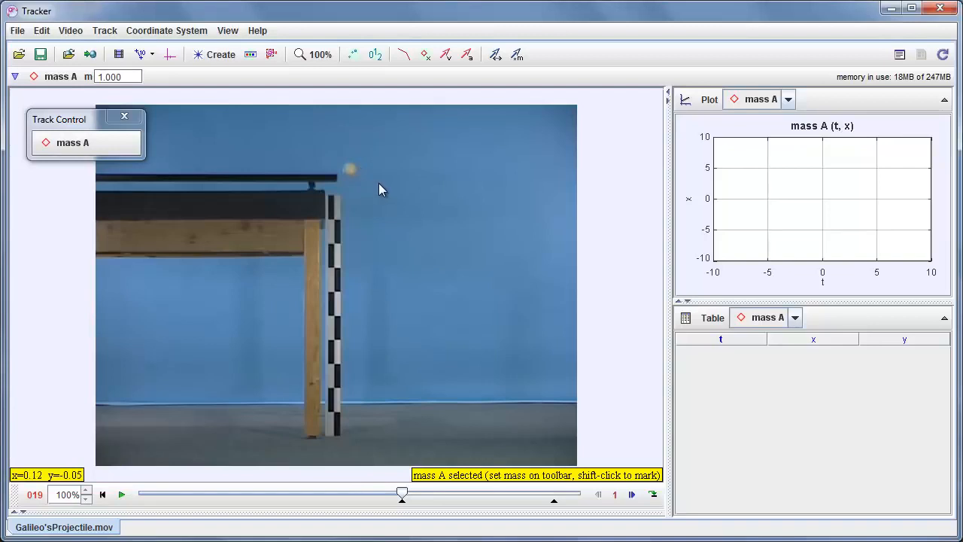
key(shift)
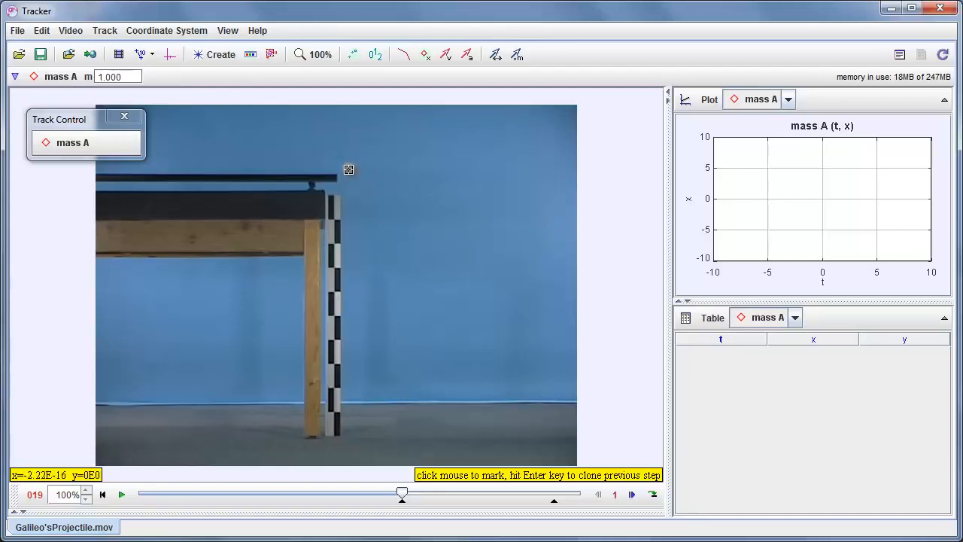
shift+click(350, 169)
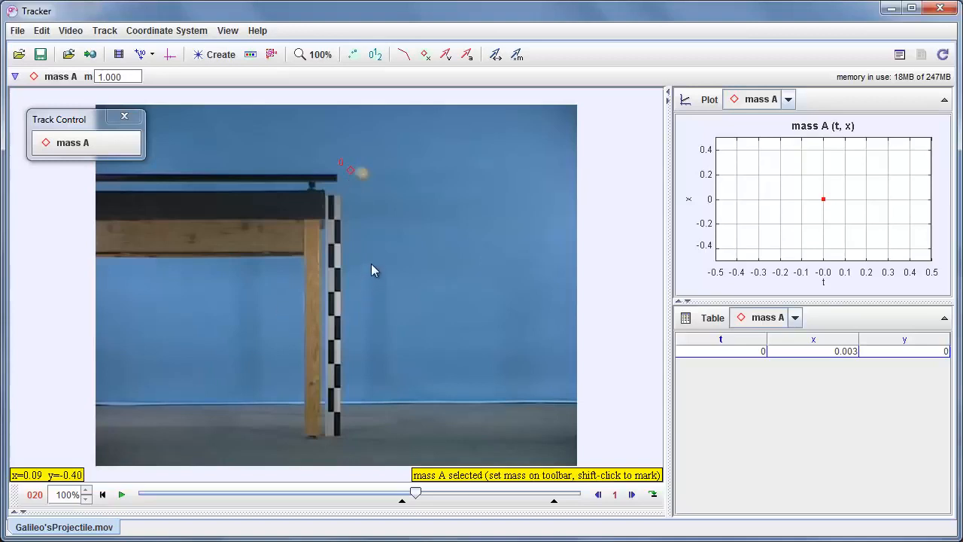
key(shift)
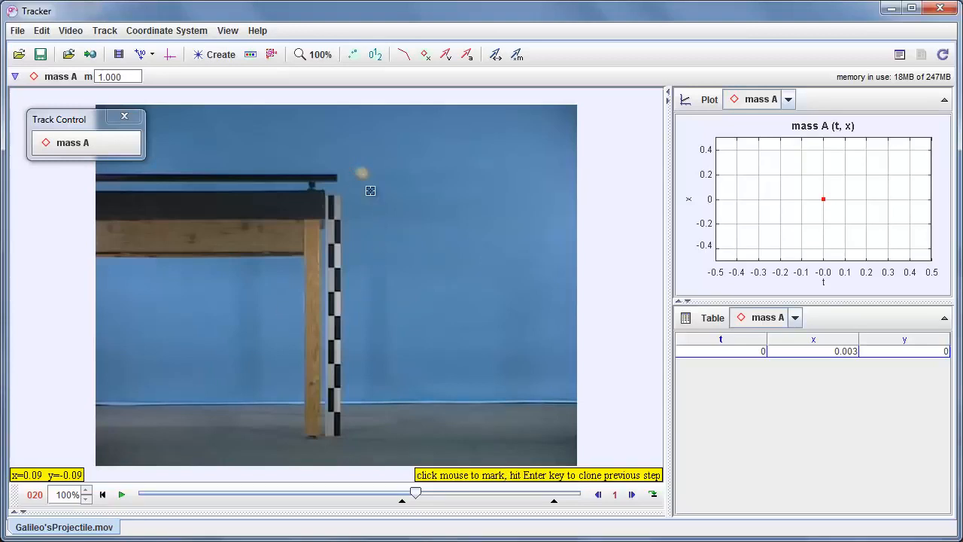
shift+click(350, 170)
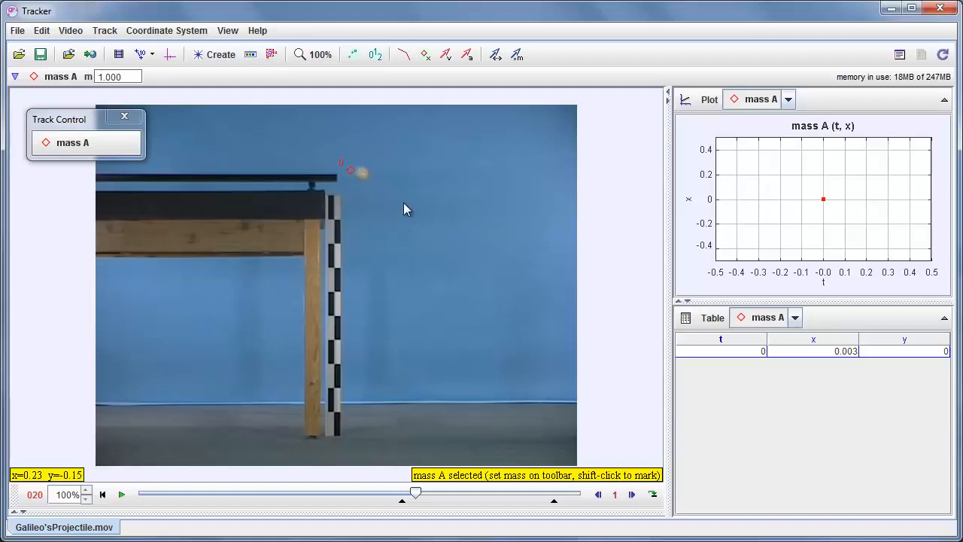
key(shift)
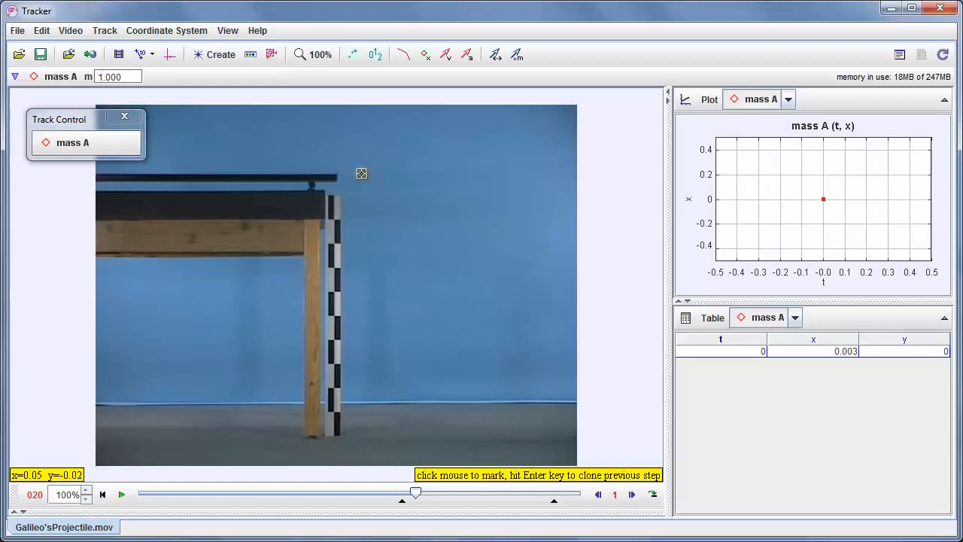
shift+click(362, 174)
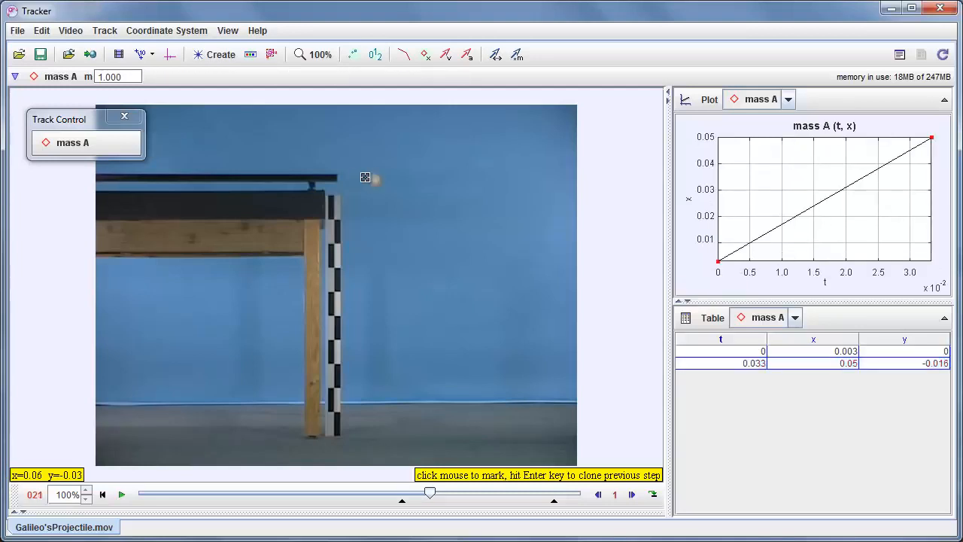
shift+click(373, 182)
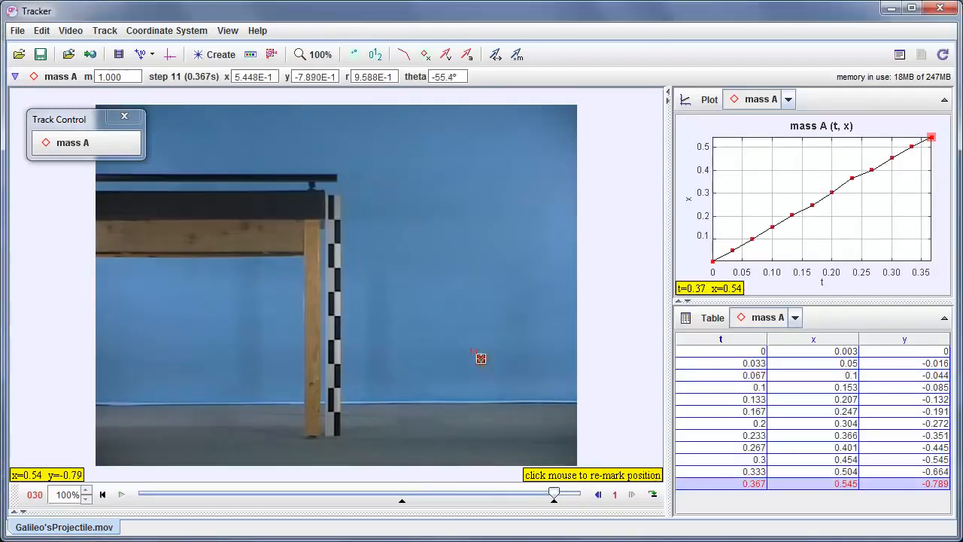
click(480, 360)
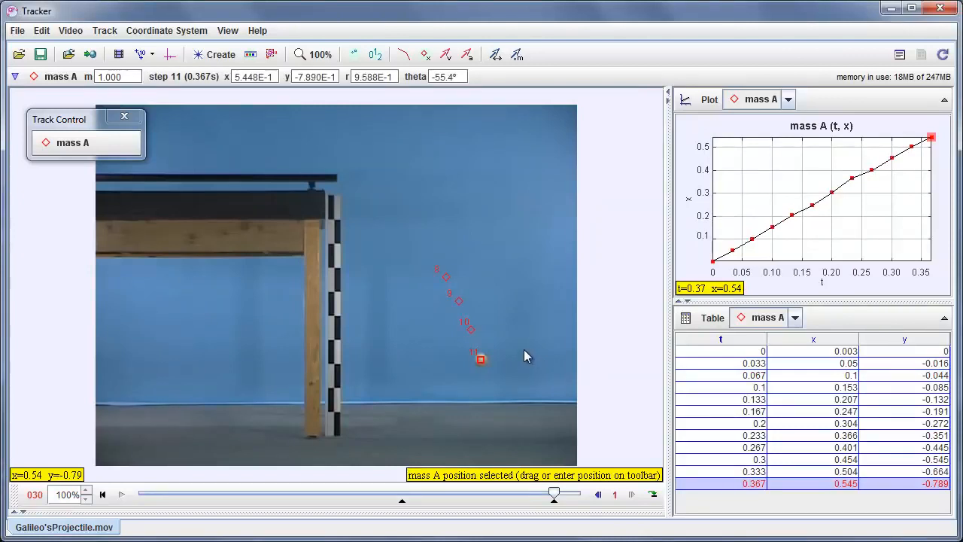
Check mass A's marks frame by frame from frame 19 and move the frame 26 mark onto the ball, at about x 0.354, y -0.354
drag(553, 494, 400, 507)
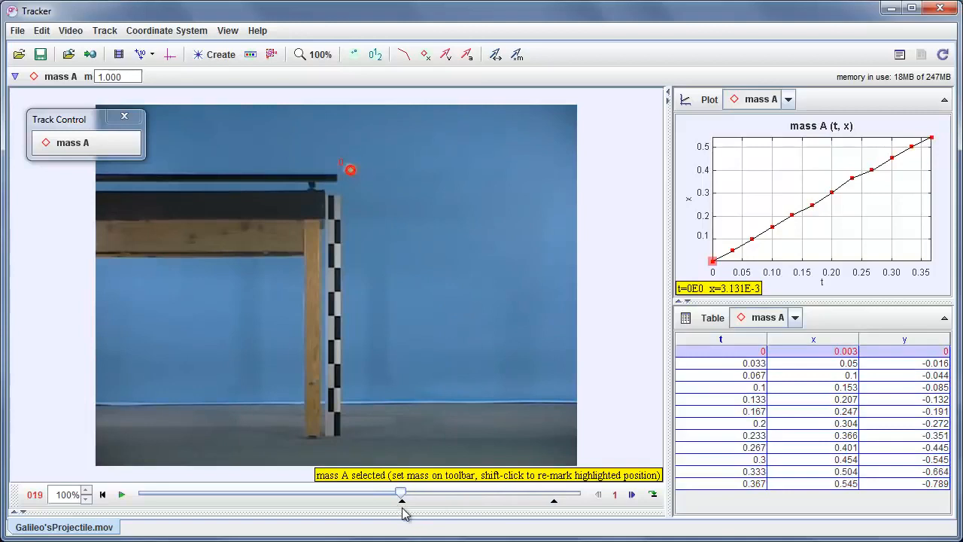
click(631, 494)
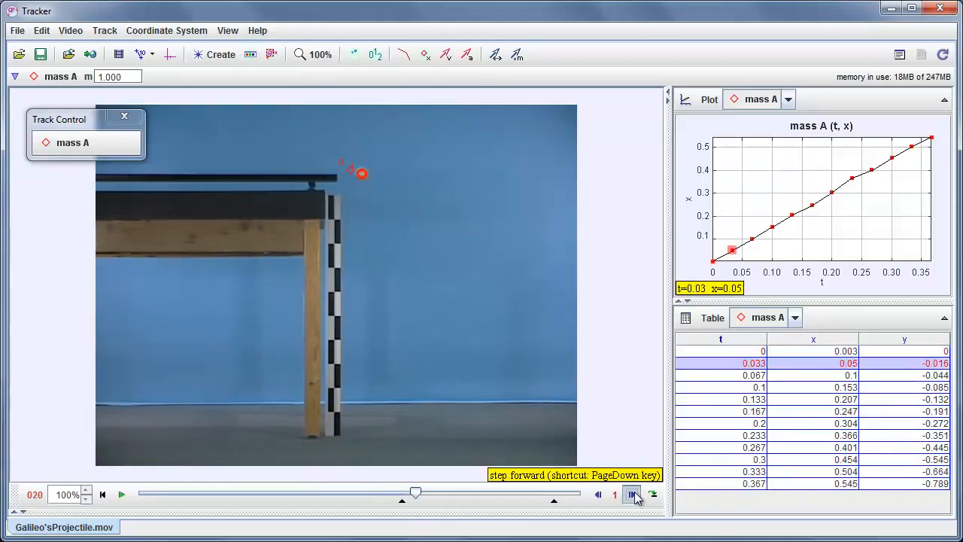
click(632, 495)
click(633, 494)
click(633, 495)
click(632, 494)
click(633, 494)
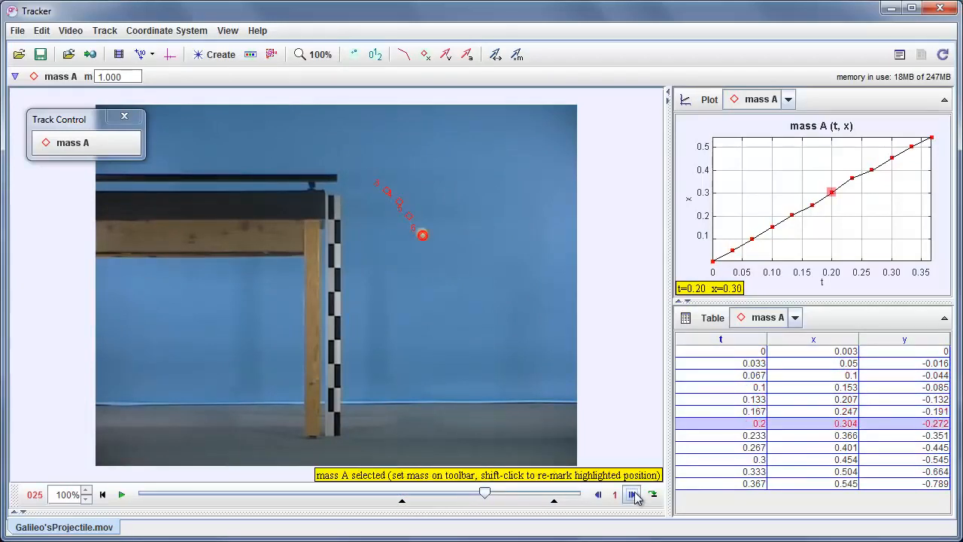
click(632, 494)
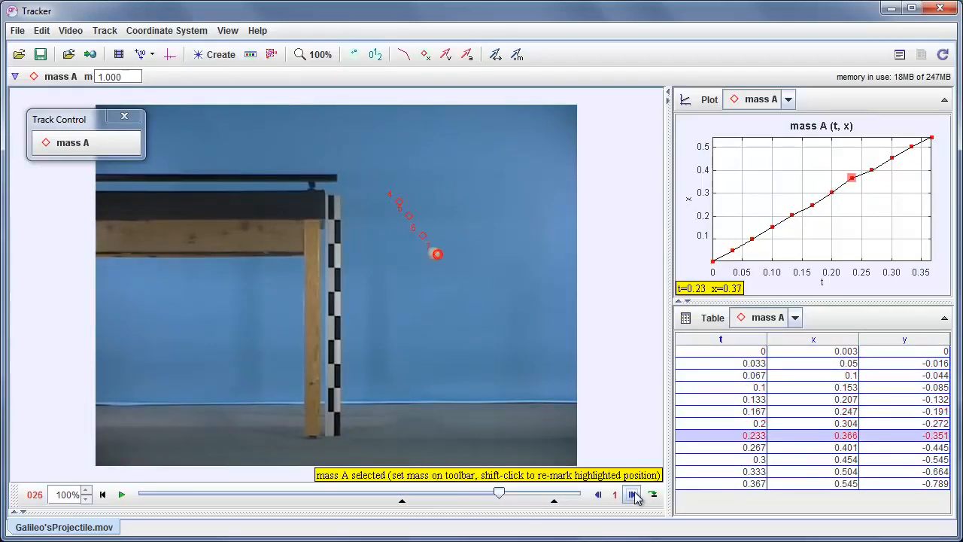
click(438, 256)
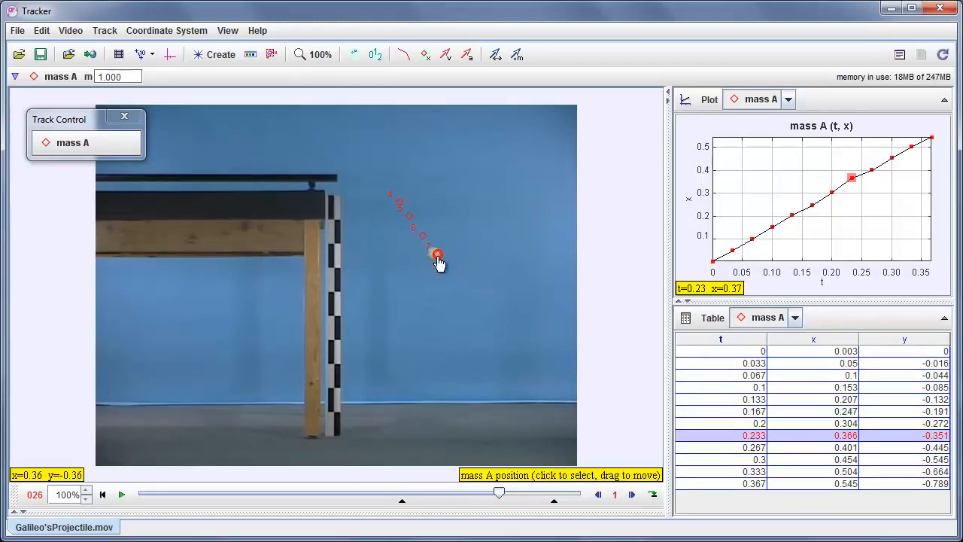
drag(439, 263, 436, 263)
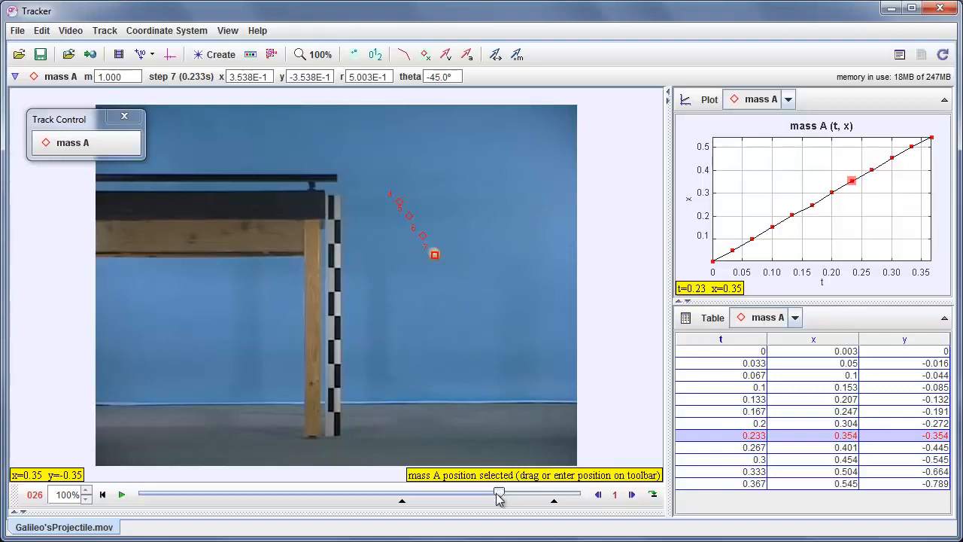
drag(496, 498, 475, 492)
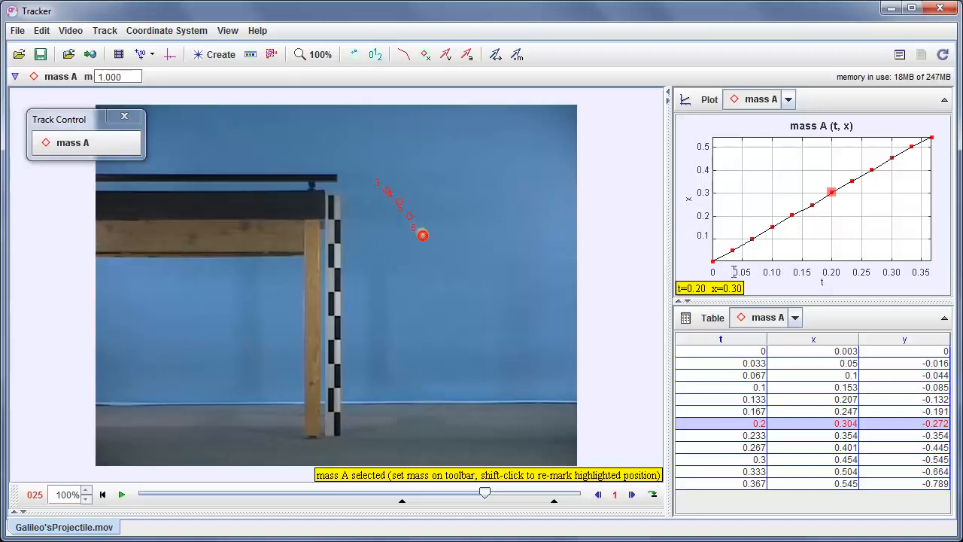
Plot mass A's velocity y-component against time and add the vy column to the data table
click(689, 201)
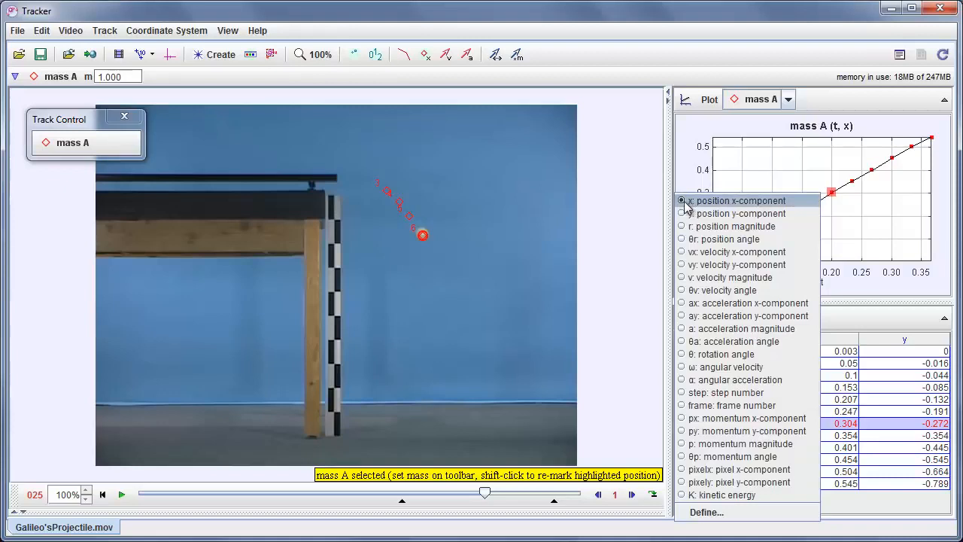
click(698, 267)
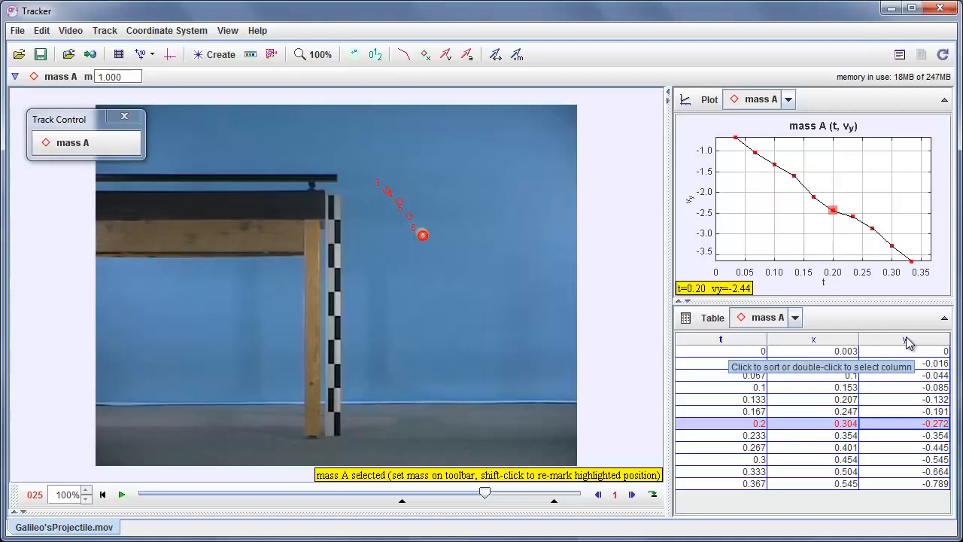
click(711, 318)
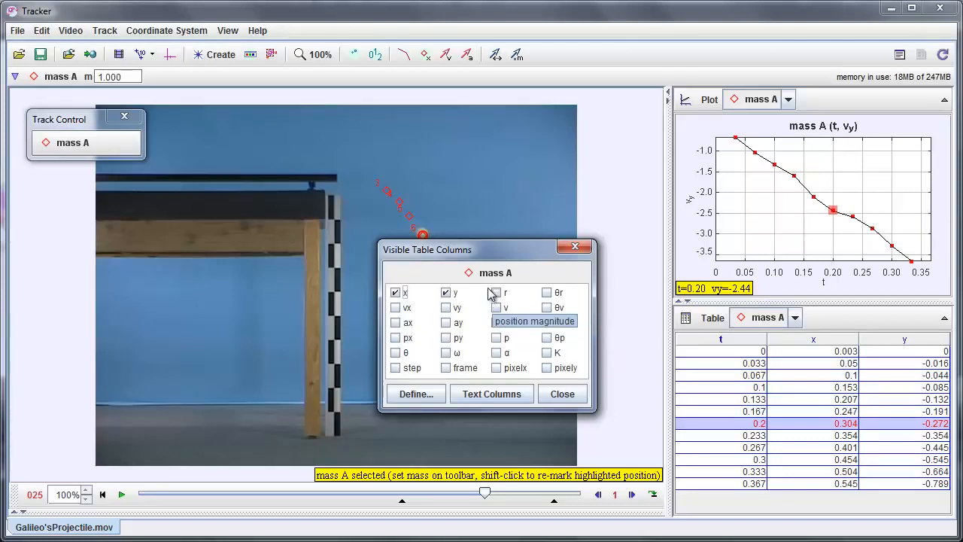
click(446, 308)
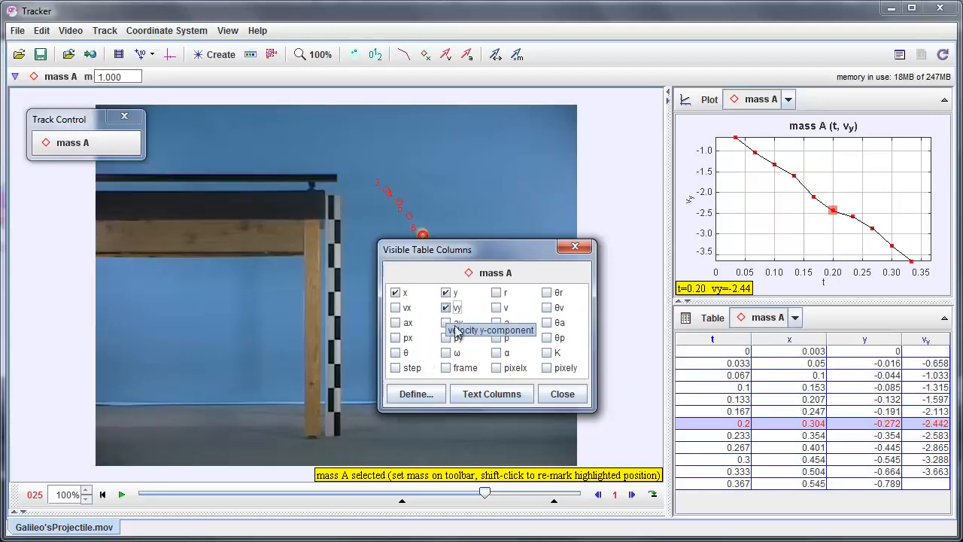
click(562, 394)
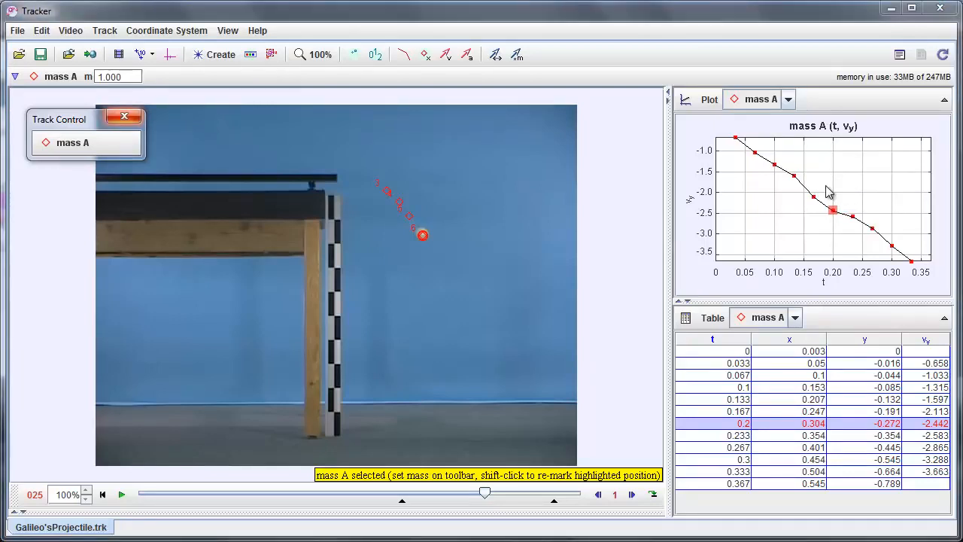
Analyze mass A's vy plot in the Data Tool with a Line curve fit, vy = A*t + B, and close the tool
right_click(826, 192)
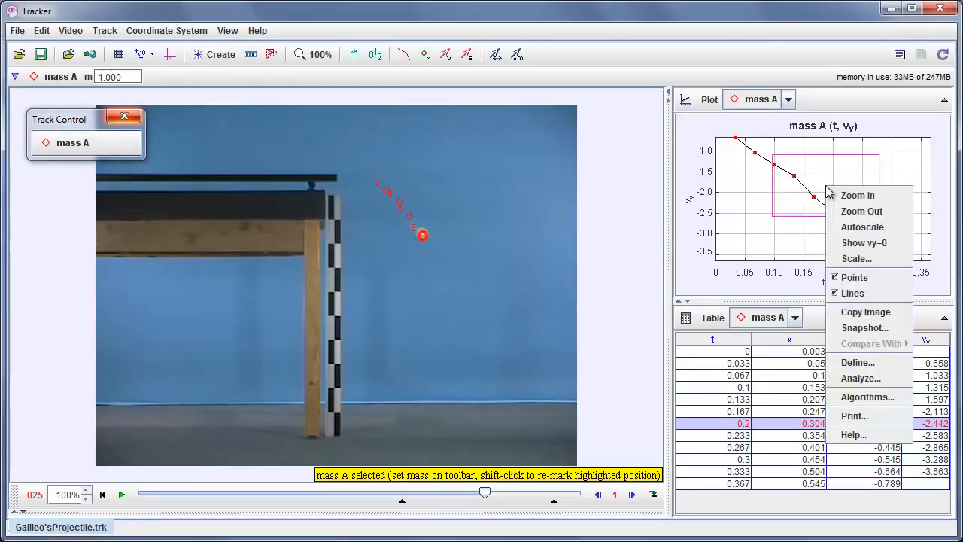
click(857, 379)
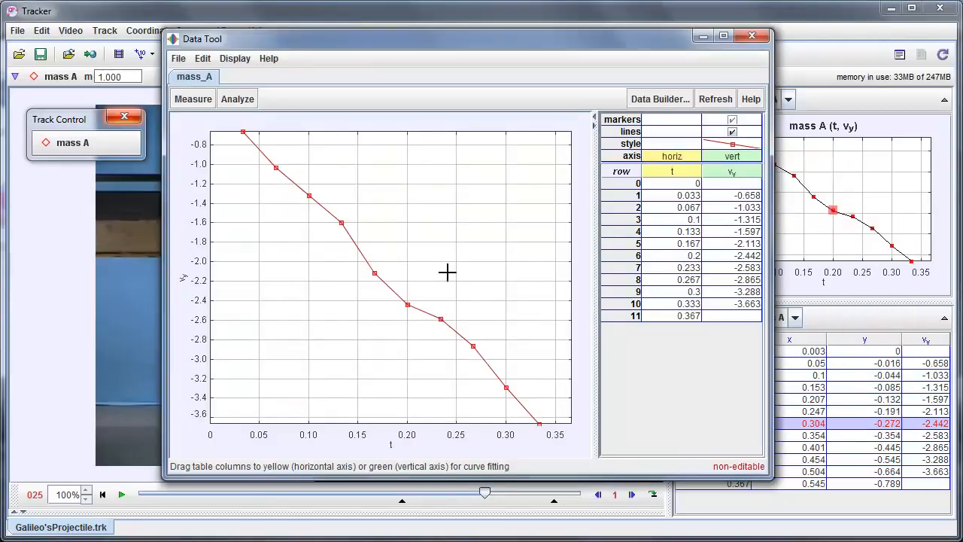
click(234, 101)
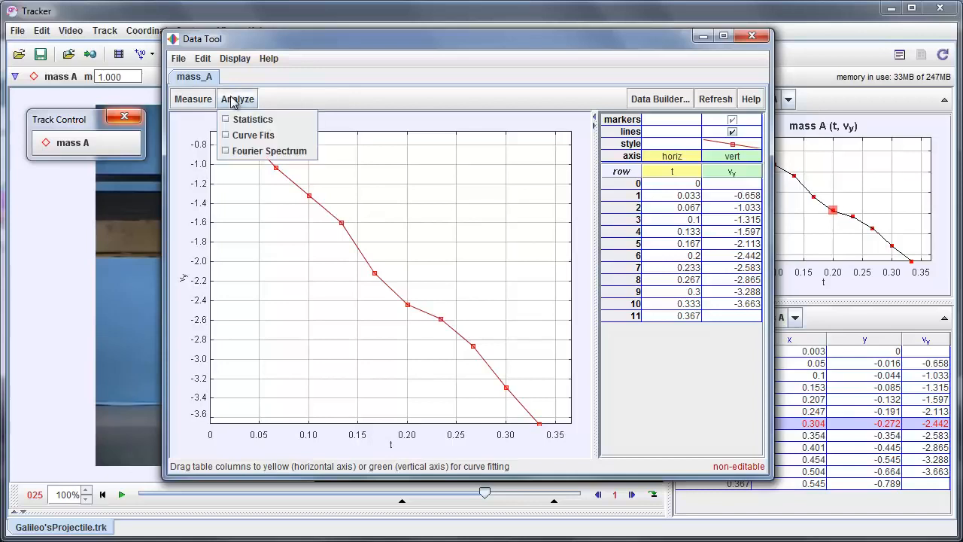
click(251, 137)
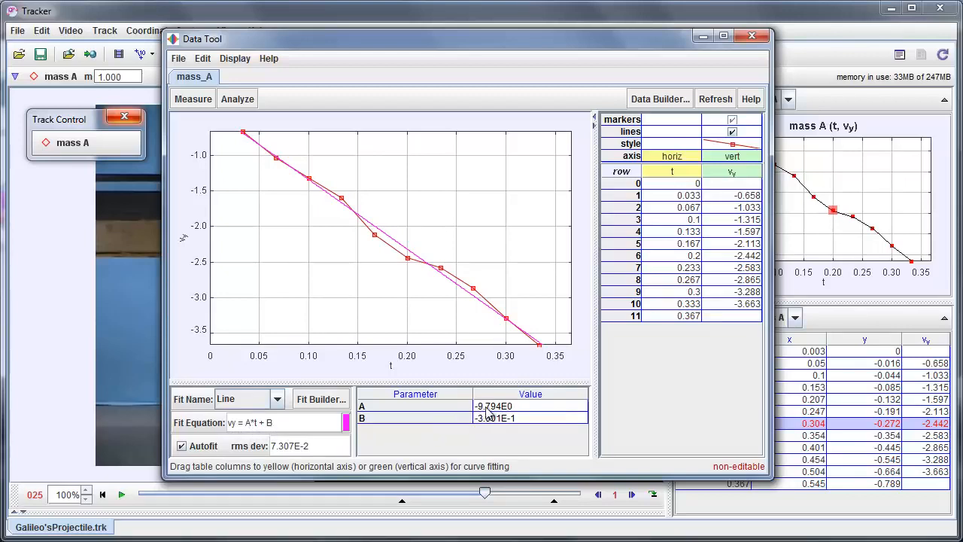
mouse_move(488, 416)
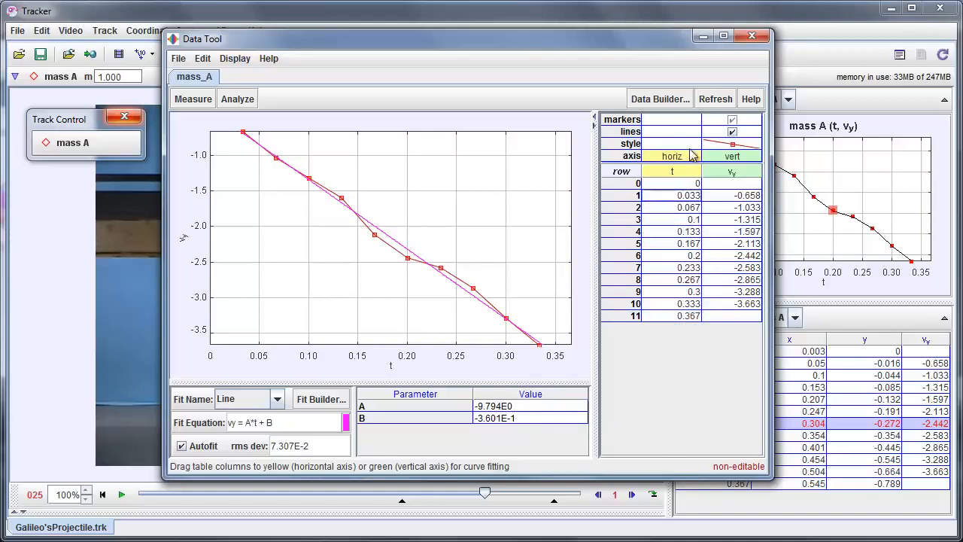
click(752, 38)
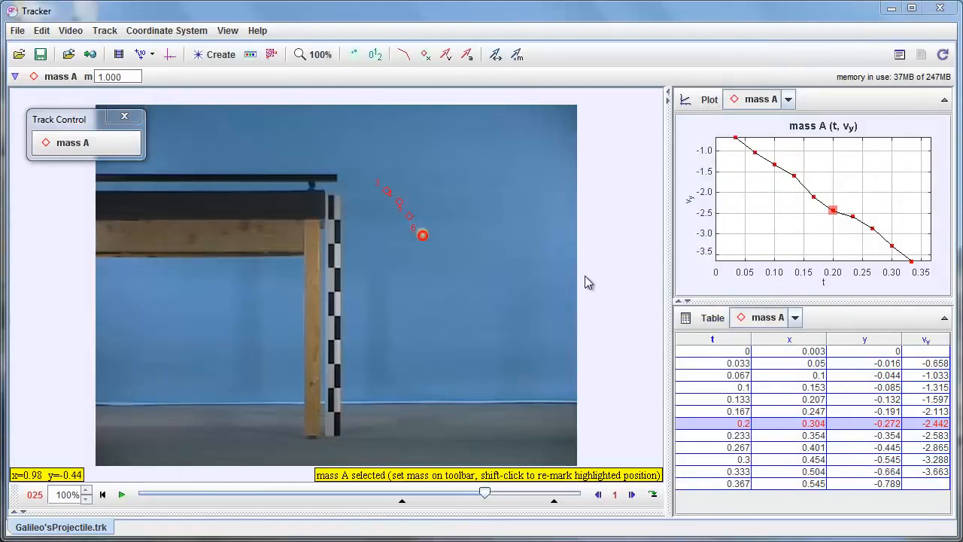
Save the tab as the Tracker file Galileo'sProjectile.trk on the Desktop
click(16, 30)
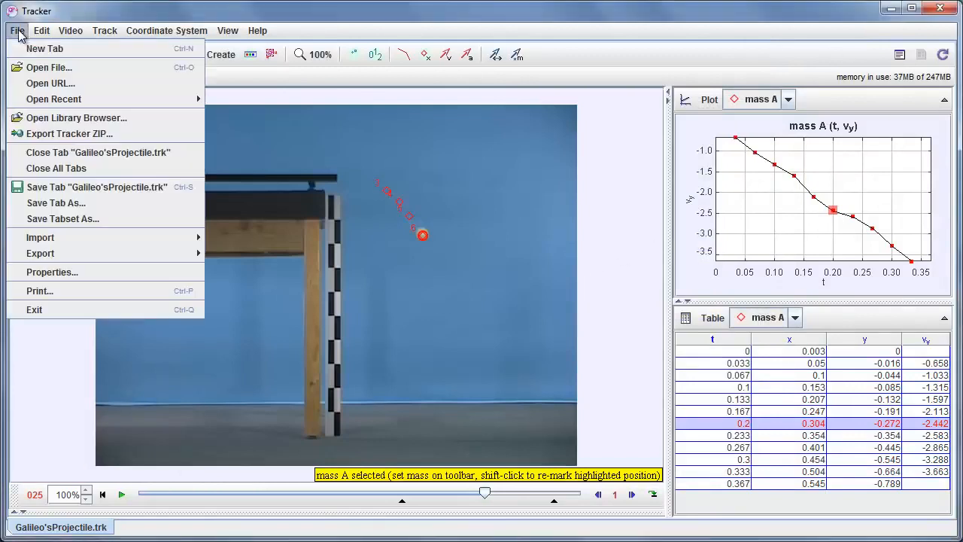
click(55, 210)
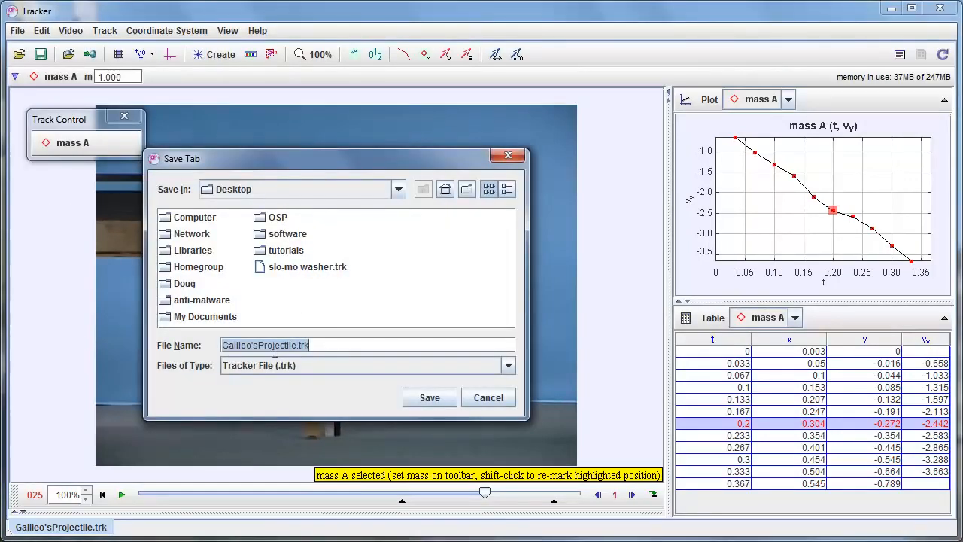
click(428, 400)
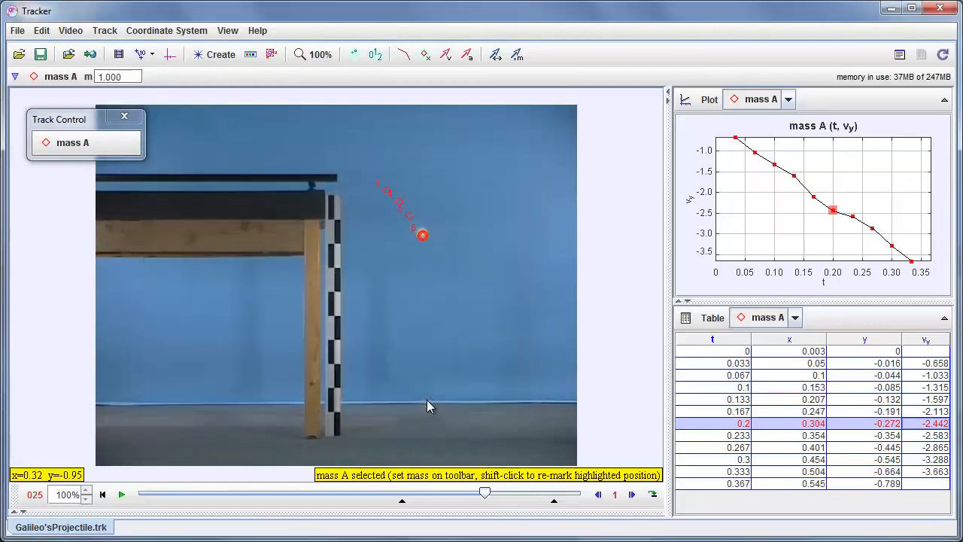